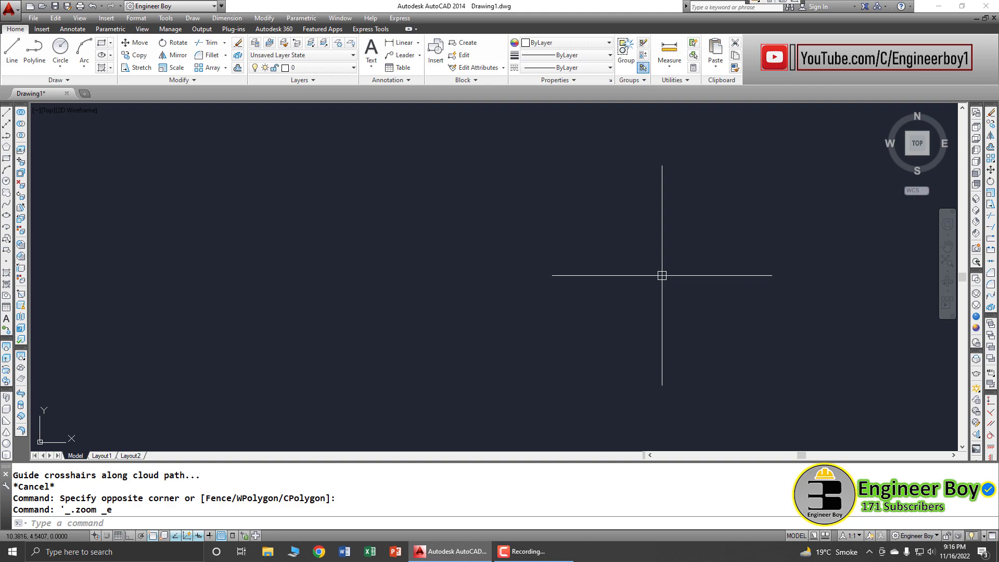
# Minimize and restore AutoCAD, then expand and collapse the Draw panel's extra tools
pyautogui.click(940, 5)
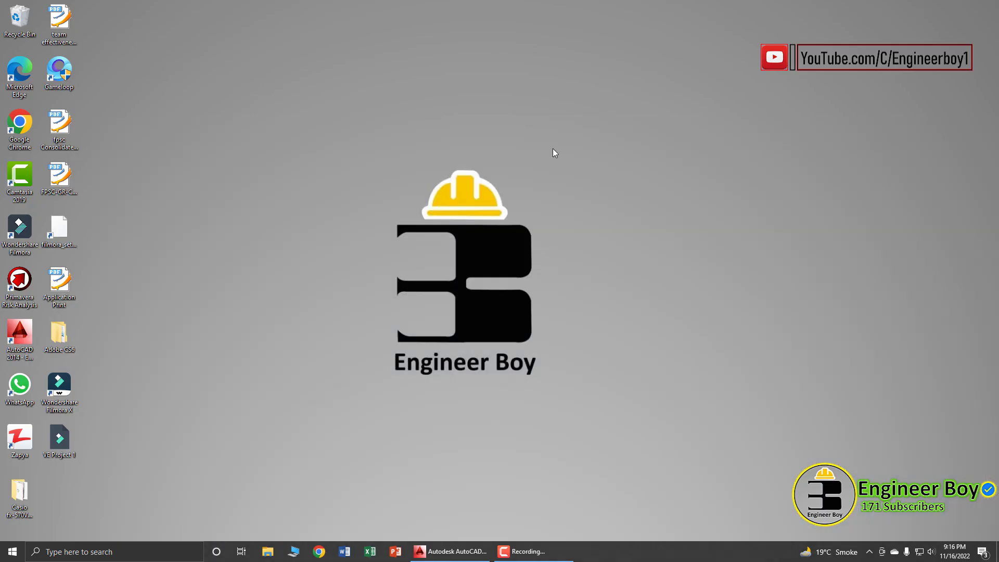
pyautogui.click(451, 551)
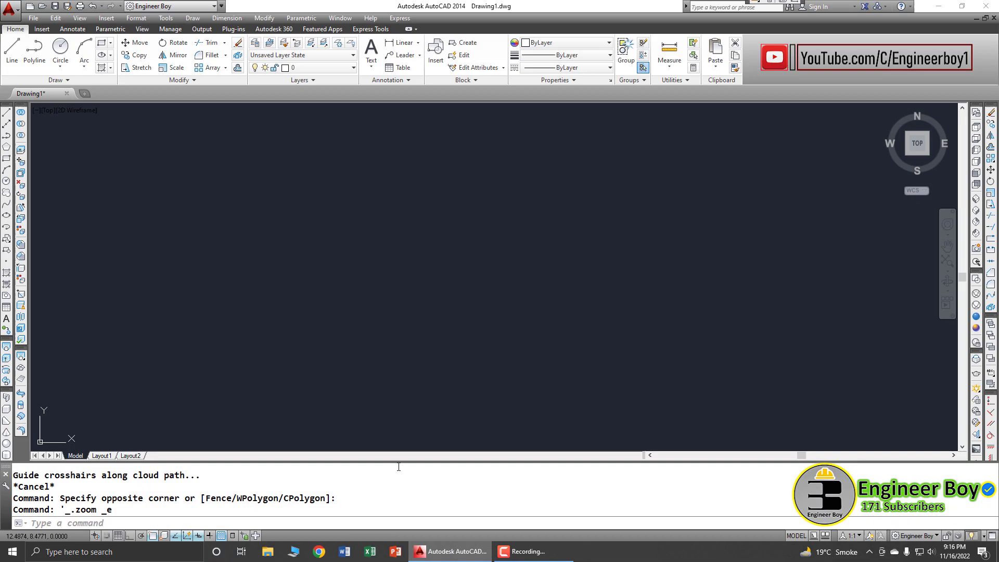
pyautogui.click(56, 80)
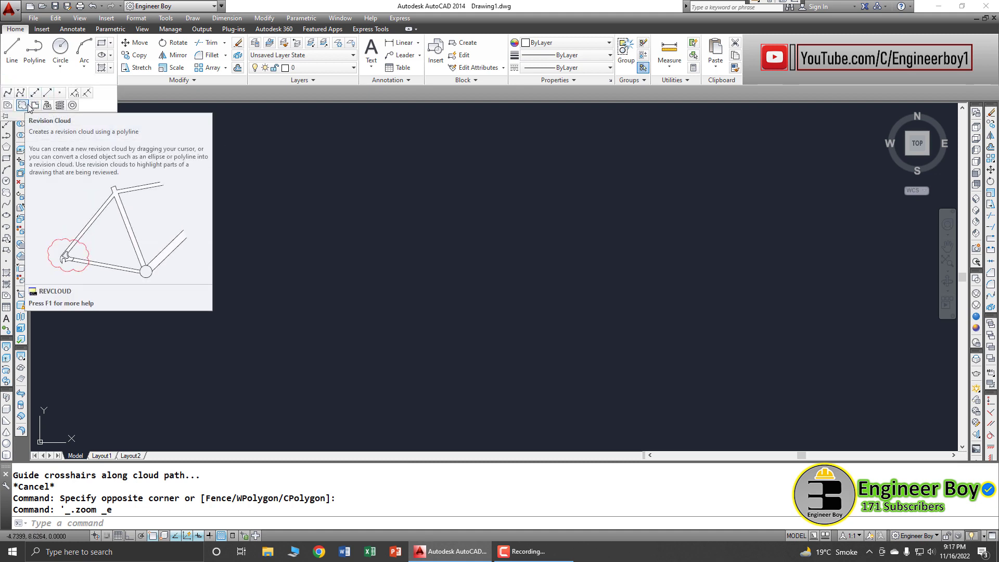
pyautogui.click(379, 130)
pyautogui.click(111, 123)
pyautogui.click(77, 83)
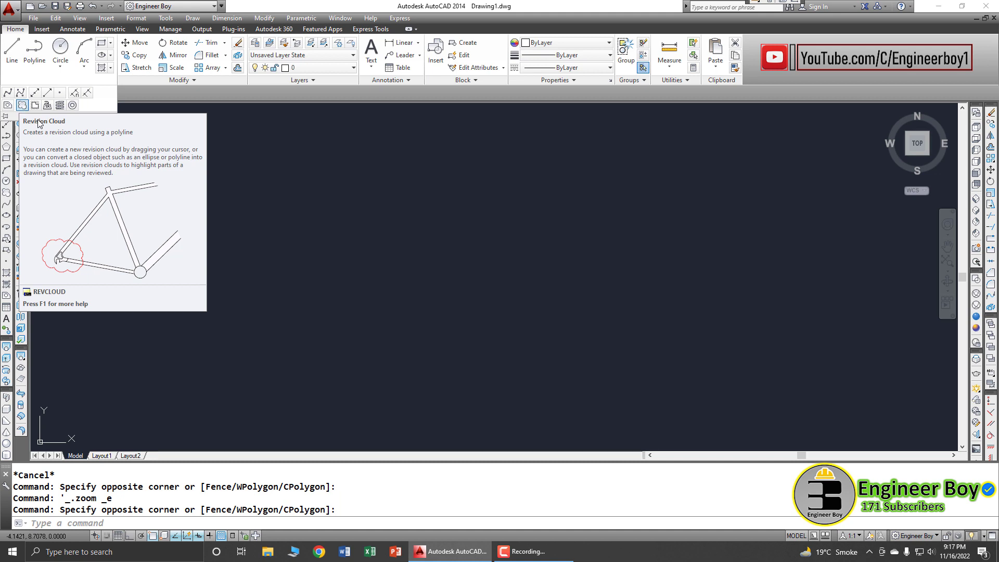
pyautogui.click(309, 244)
pyautogui.click(372, 284)
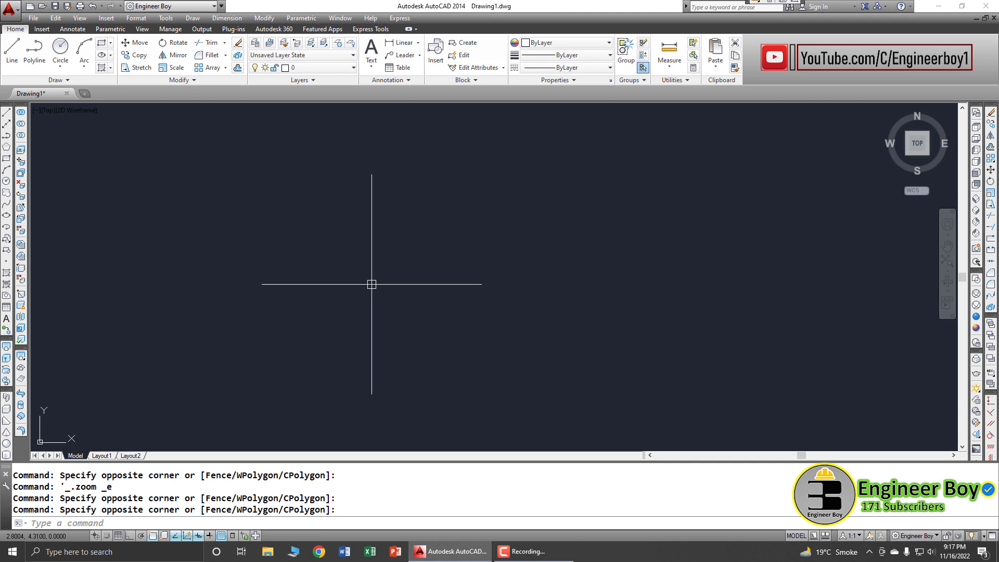
pyautogui.click(372, 284)
pyautogui.click(380, 278)
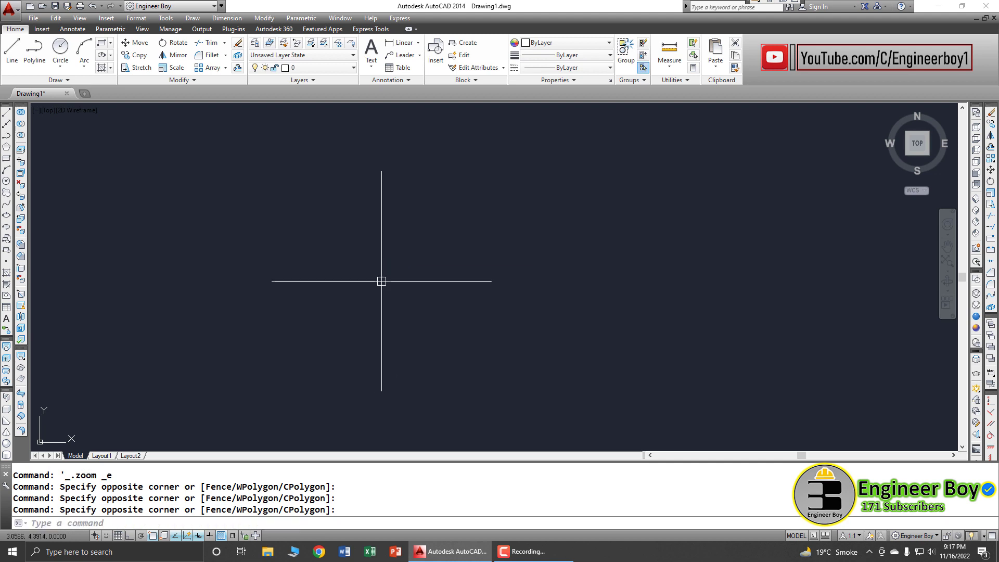
# Sketch a large freehand revision cloud with REVCLOUD, zoom to extents, and select it all
pyautogui.click(193, 19)
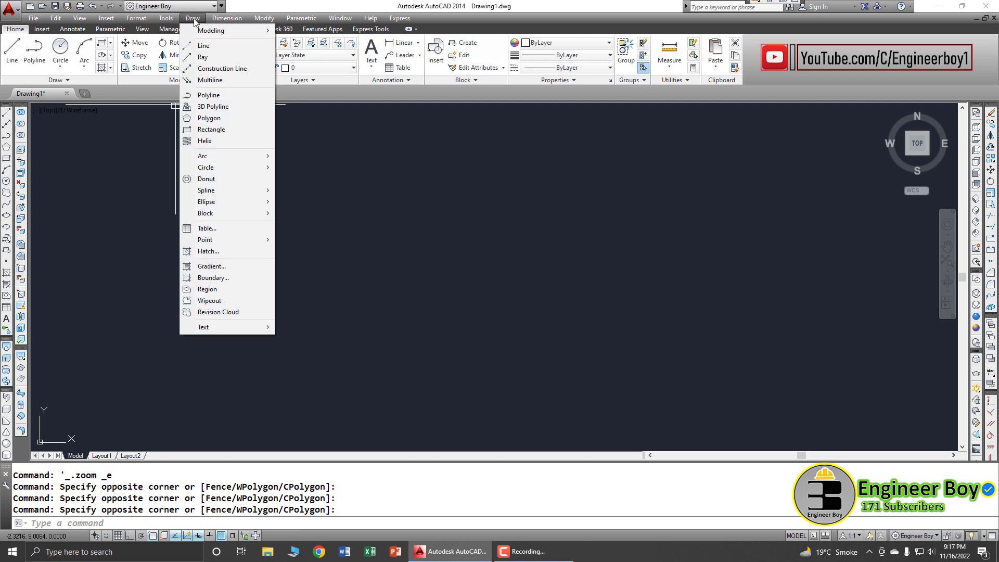
pyautogui.click(218, 312)
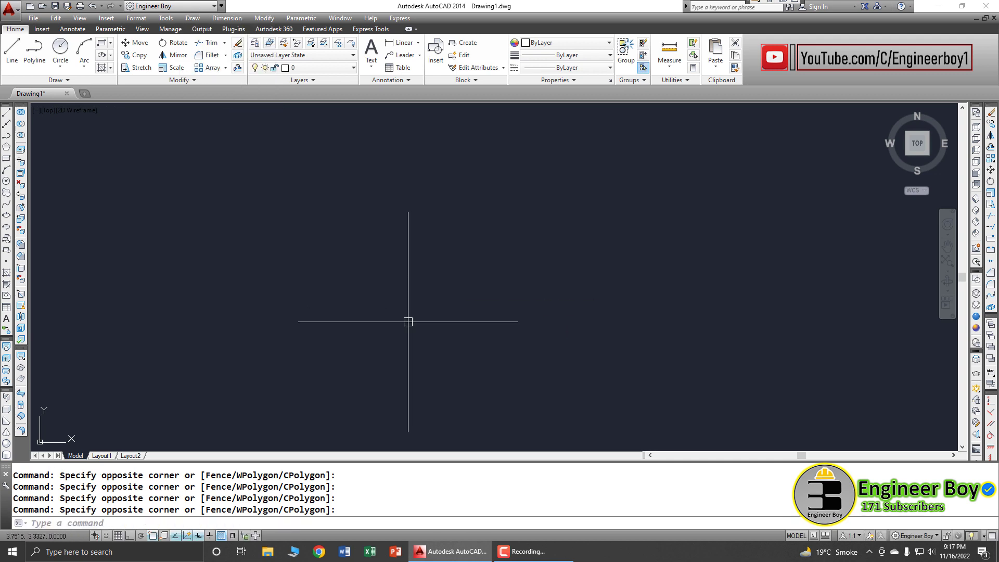
pyautogui.write('REV')
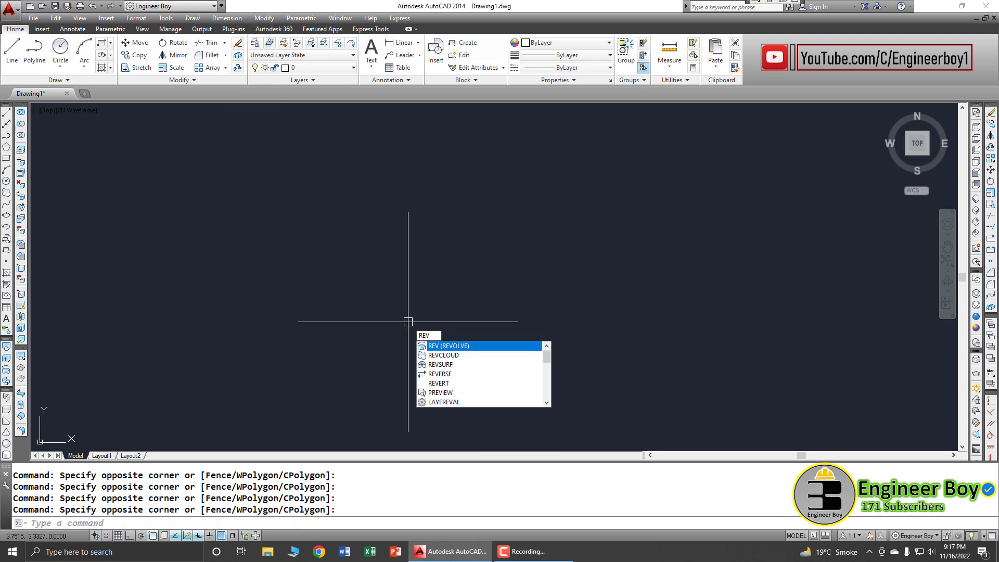
pyautogui.write('cl')
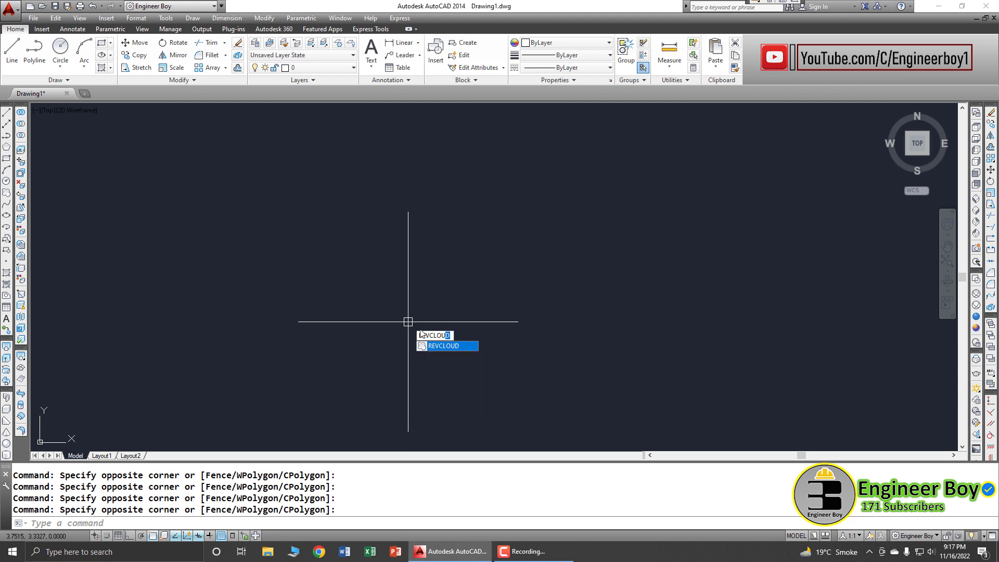
pyautogui.write('ou')
pyautogui.press('Return')
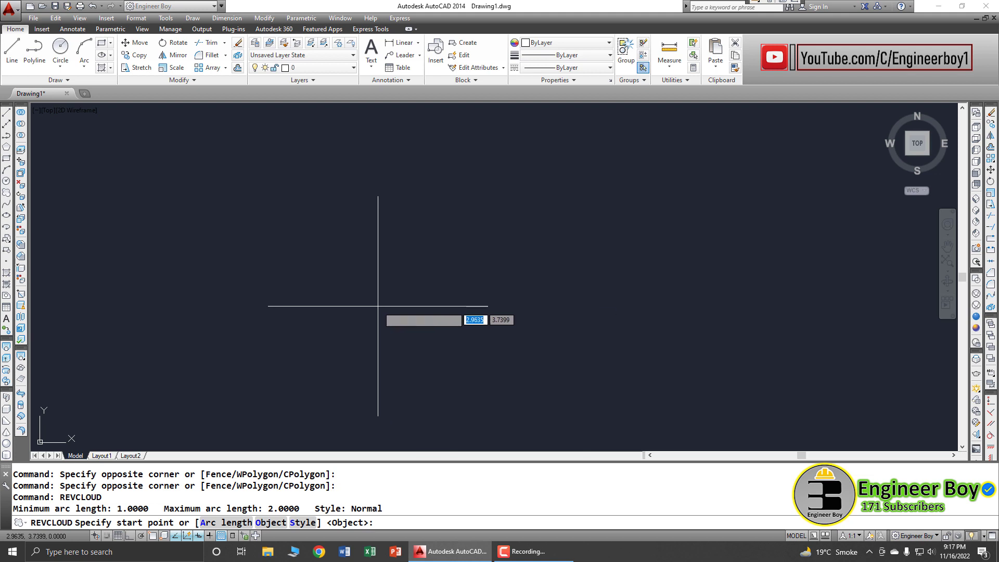
pyautogui.click(233, 298)
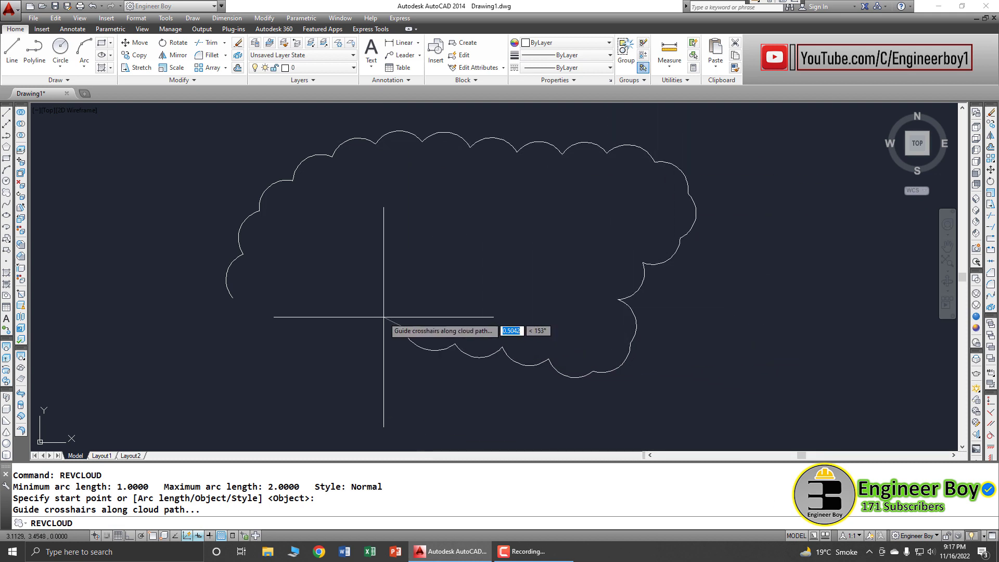
pyautogui.scroll(-3, 371, 322)
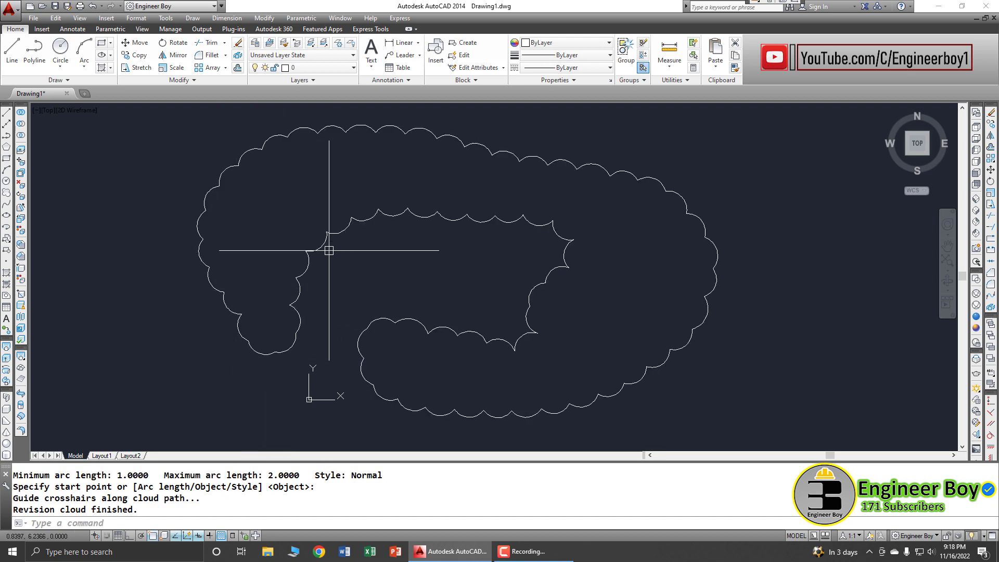
pyautogui.middleClick(281, 237)
pyautogui.middleClick(281, 237)
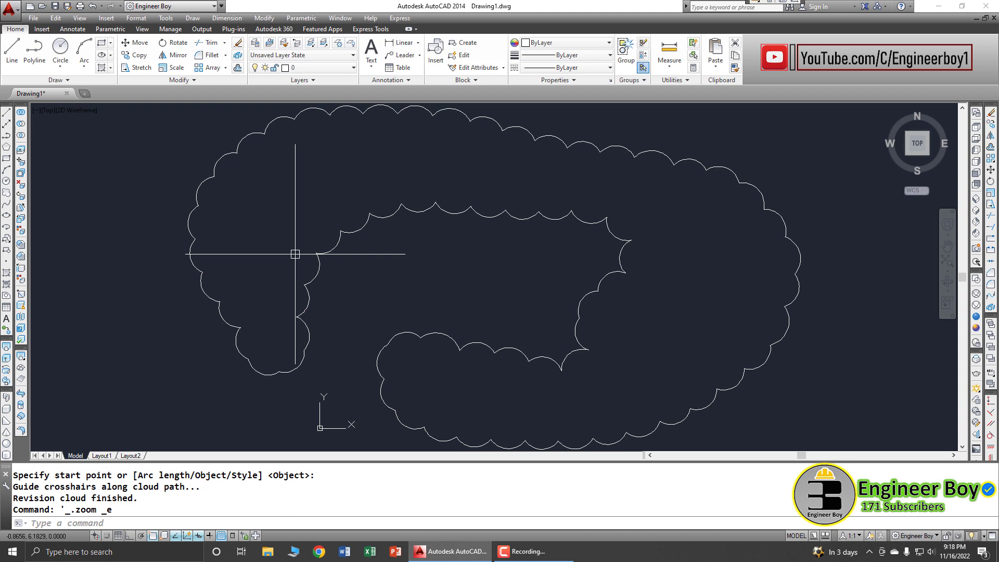
pyautogui.hotkey('ctrl', 'a')
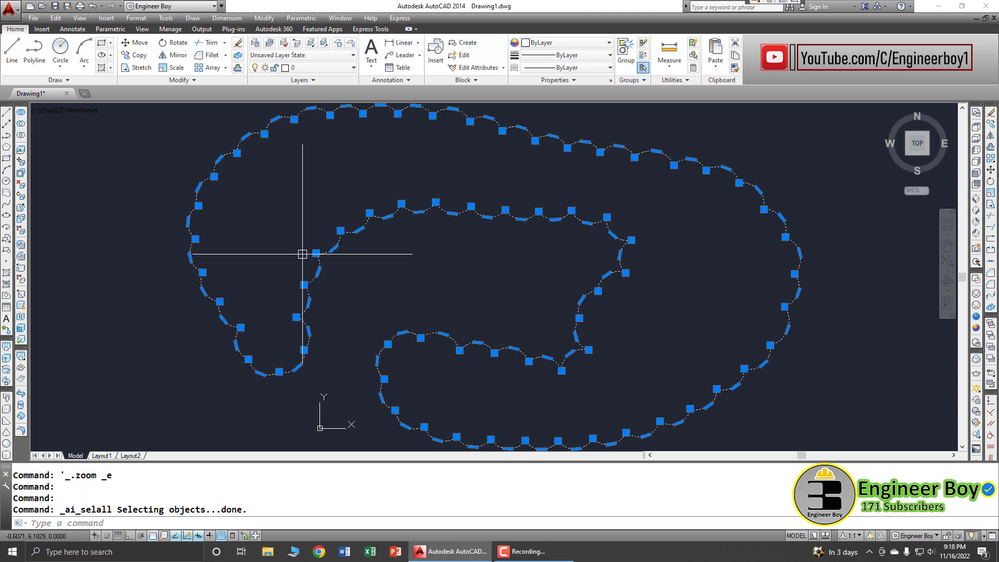
# Erase the selected cloud and draw a circle with the C command
pyautogui.press('Delete')
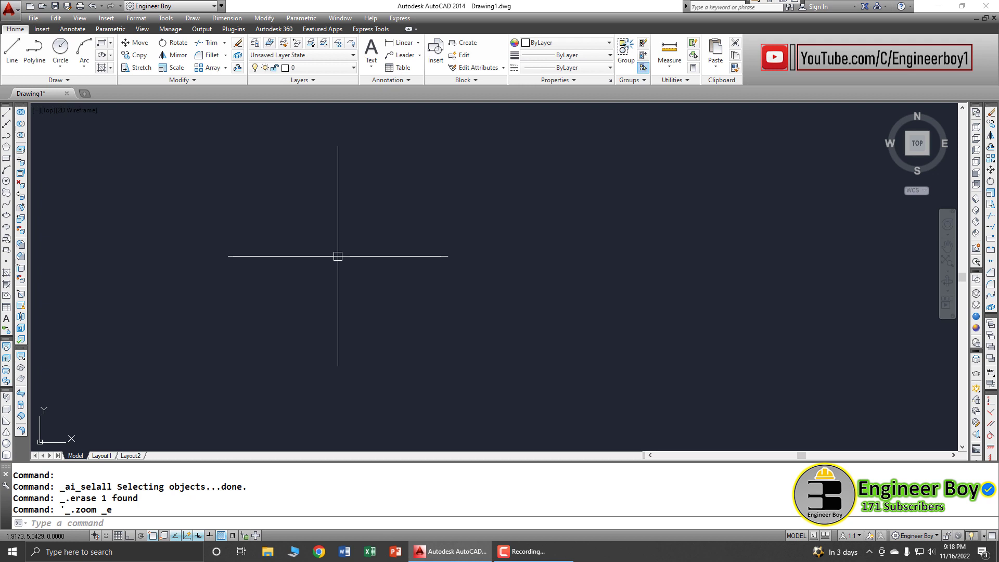
pyautogui.write('c')
pyautogui.press('Return')
pyautogui.click(279, 267)
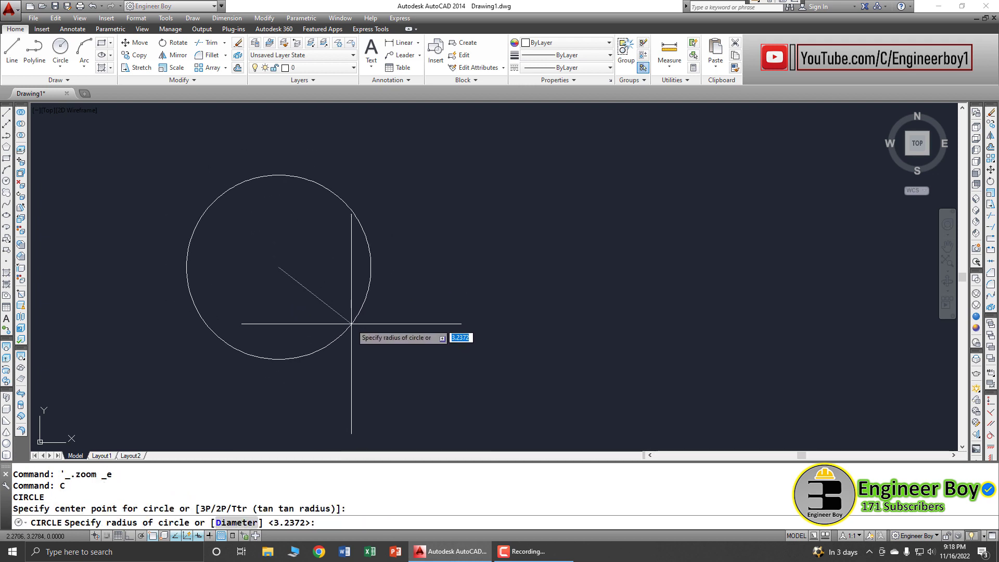
pyautogui.click(350, 325)
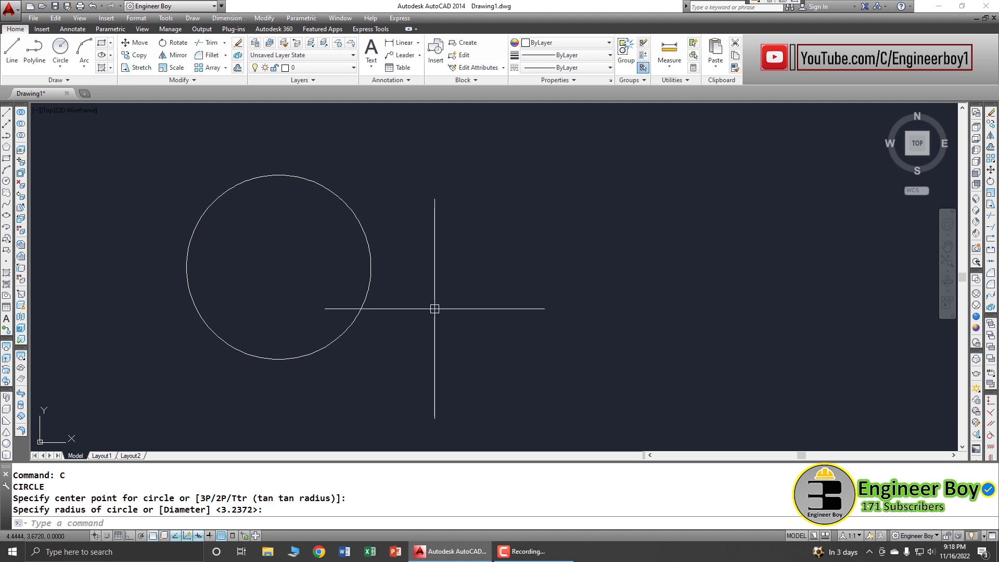
# Draw an ellipse to the right of the circle with the EL command
pyautogui.write('el')
pyautogui.press('Return')
pyautogui.click(482, 270)
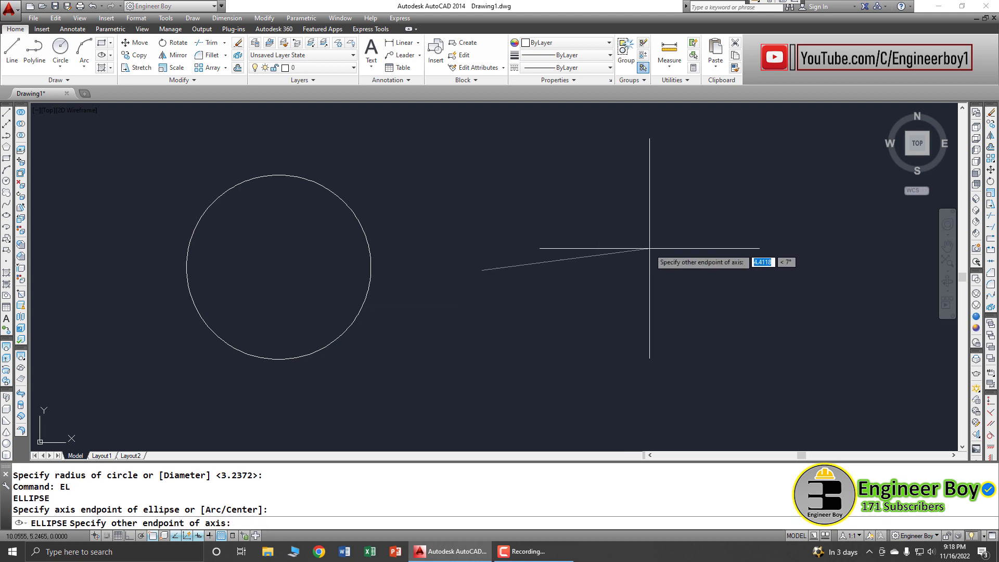
pyautogui.click(730, 231)
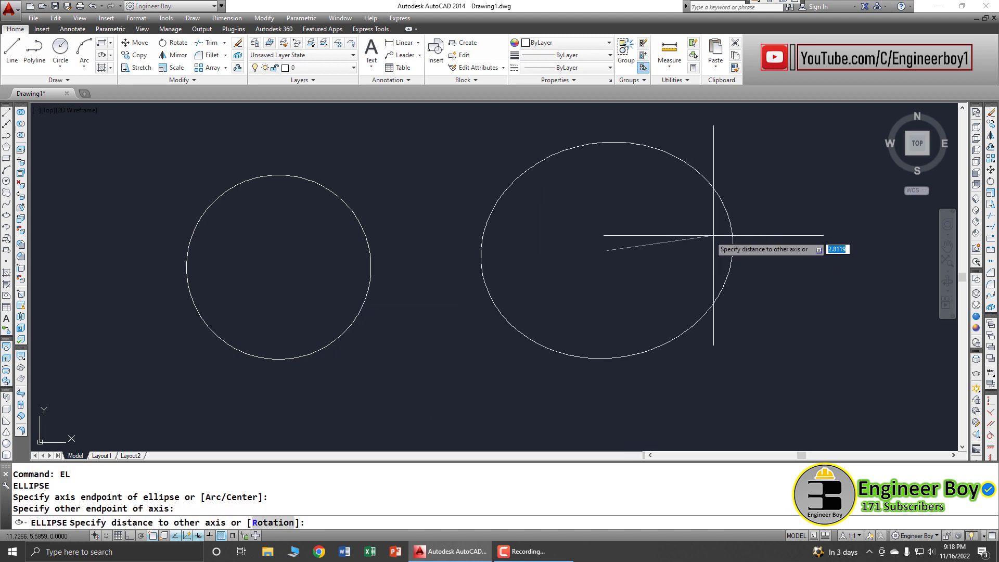
pyautogui.click(679, 235)
pyautogui.middleClick(300, 250)
pyautogui.middleClick(300, 250)
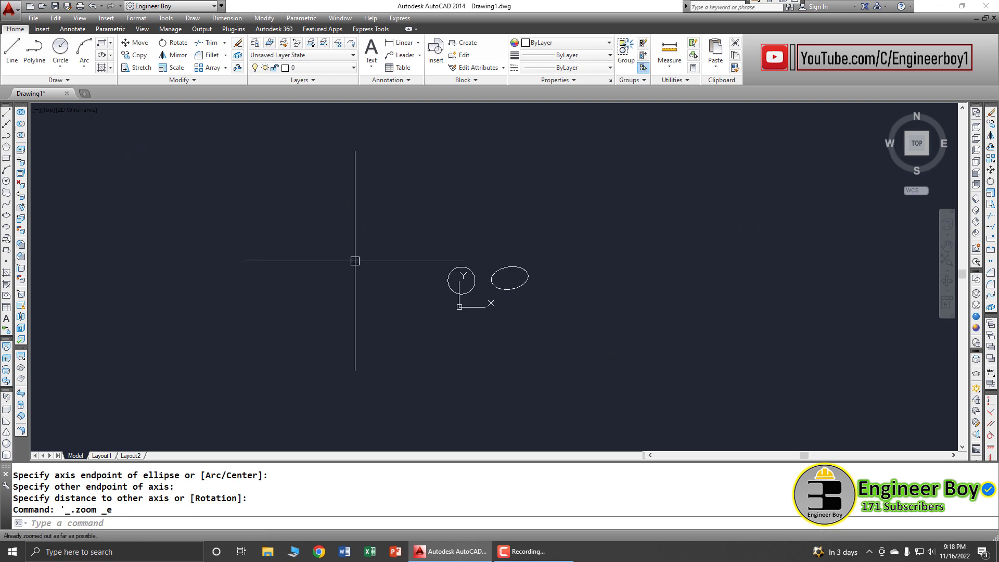
pyautogui.scroll(5, 521, 286)
# Draw a rectangle beside the ellipse with REC and centre the three shapes in view
pyautogui.write('r')
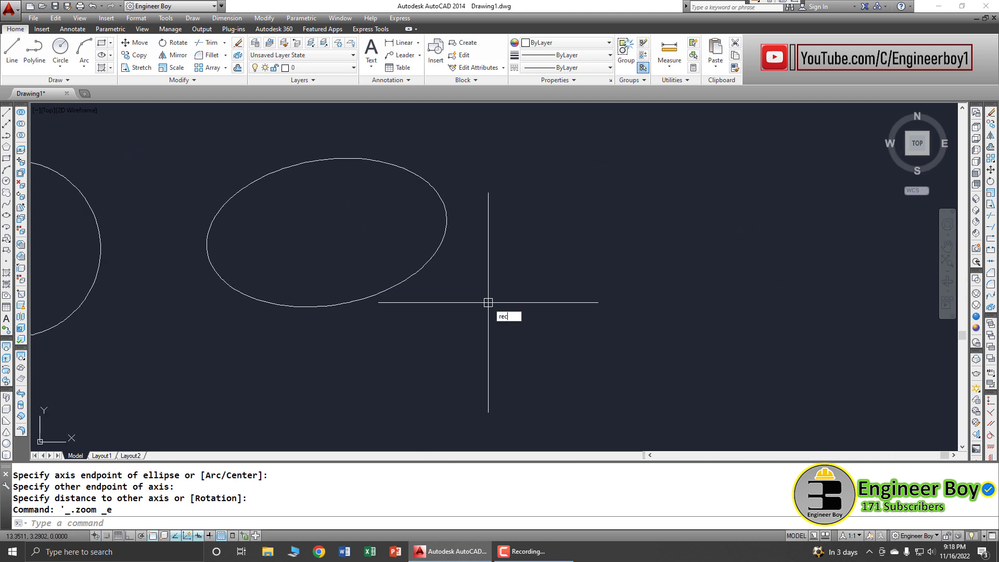
pyautogui.write('ec')
pyautogui.press('Return')
pyautogui.click(554, 232)
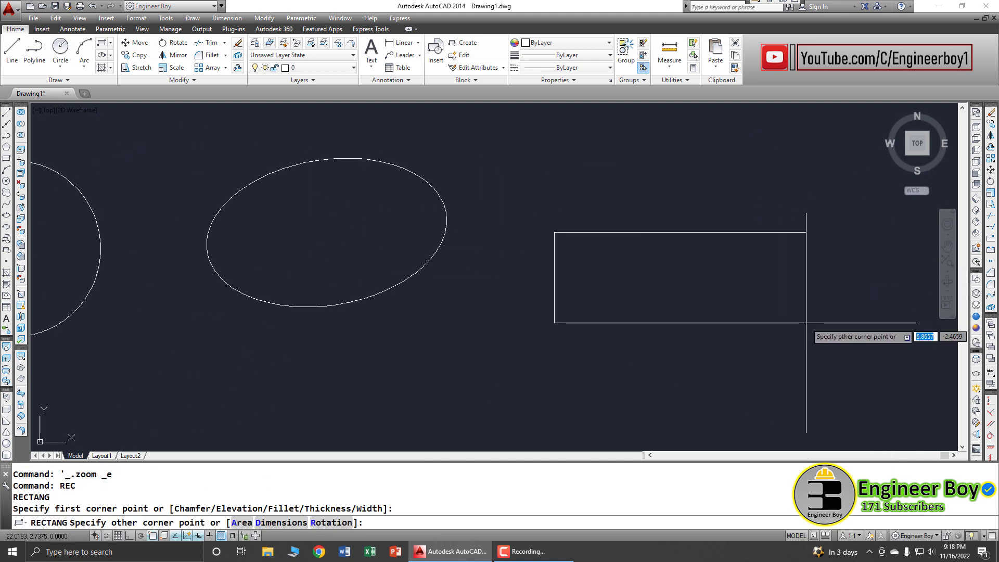
pyautogui.click(866, 375)
pyautogui.scroll(-3, 742, 334)
pyautogui.scroll(2, 743, 337)
pyautogui.moveTo(743, 339); pyautogui.dragTo(730, 331, button='middle')
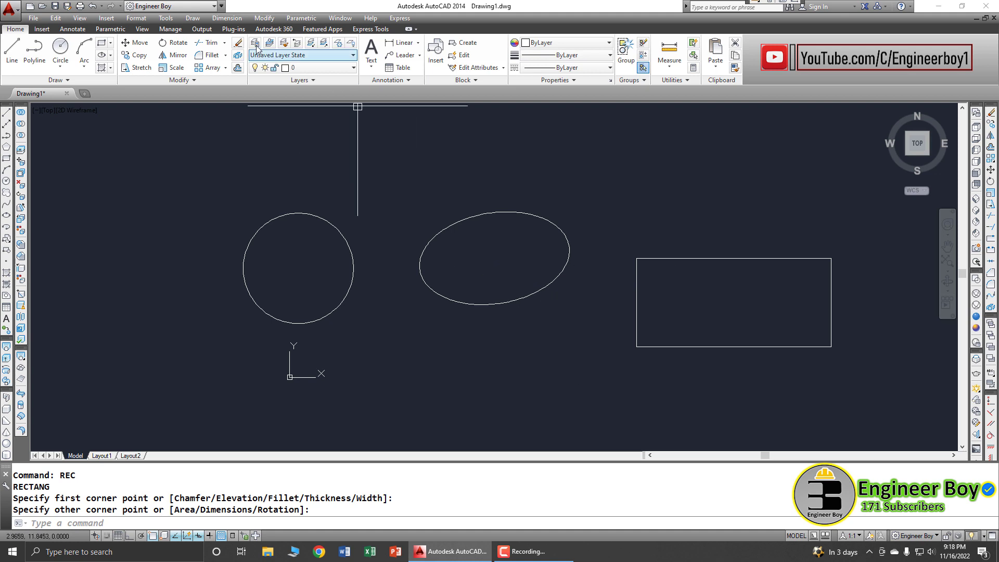
pyautogui.click(194, 19)
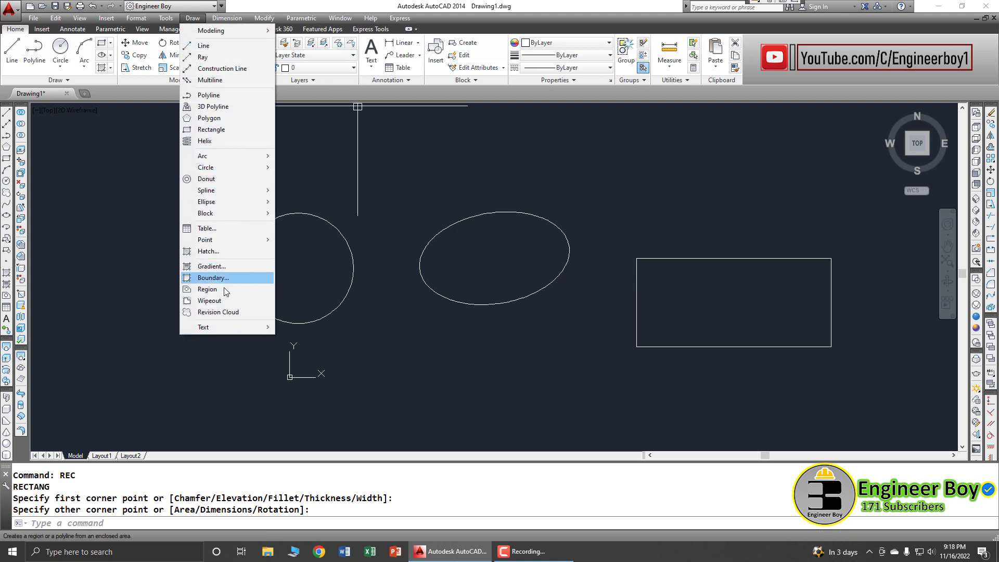
# Convert the circle into a revision cloud via the Object option, reversing arcs into a star
pyautogui.click(219, 312)
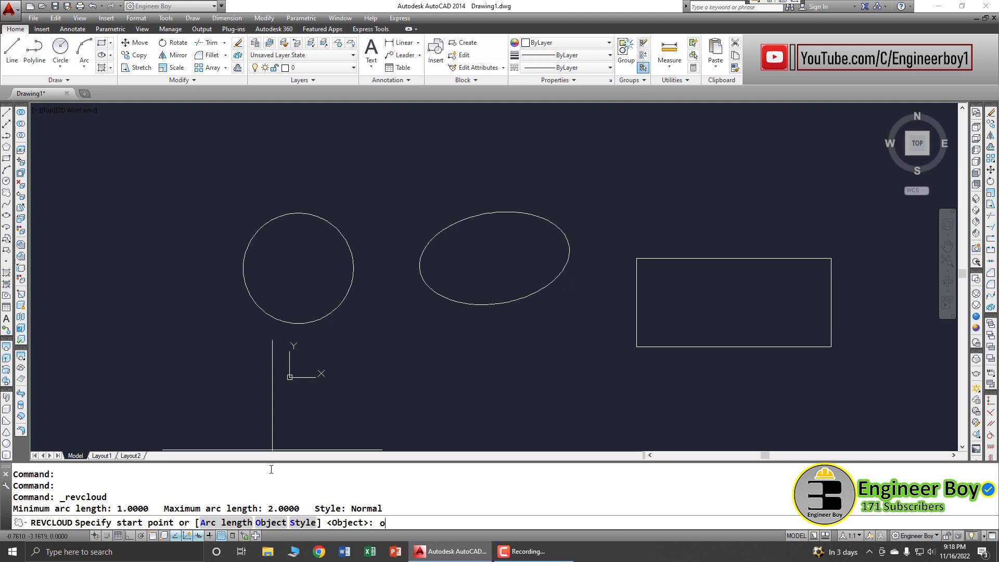
pyautogui.write('o')
pyautogui.press('Return')
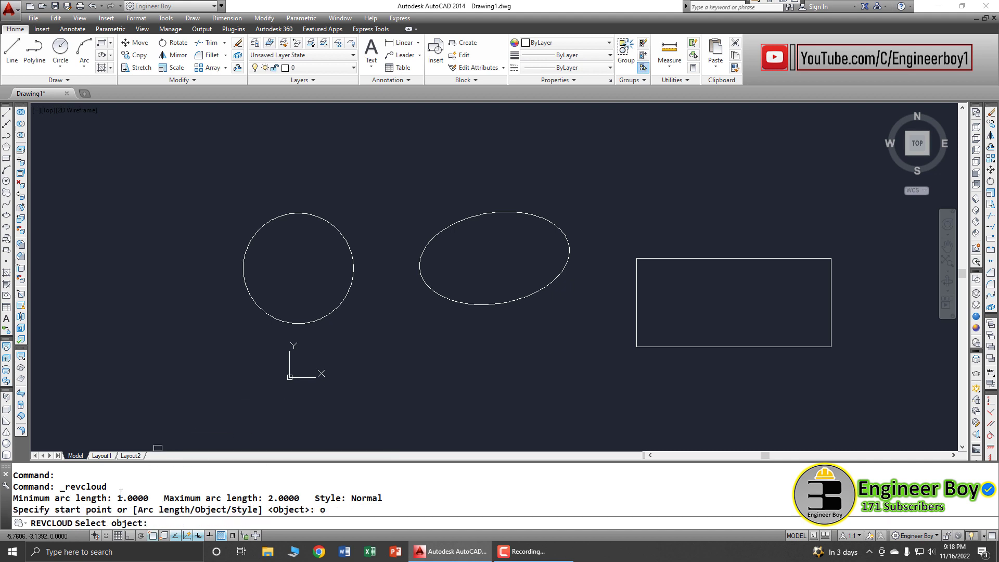
pyautogui.click(330, 314)
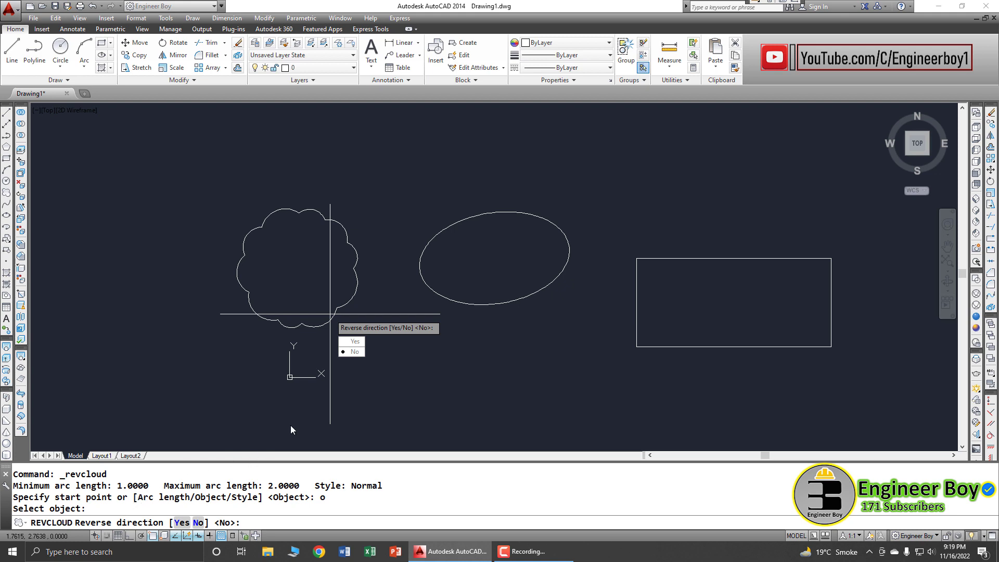
pyautogui.click(355, 342)
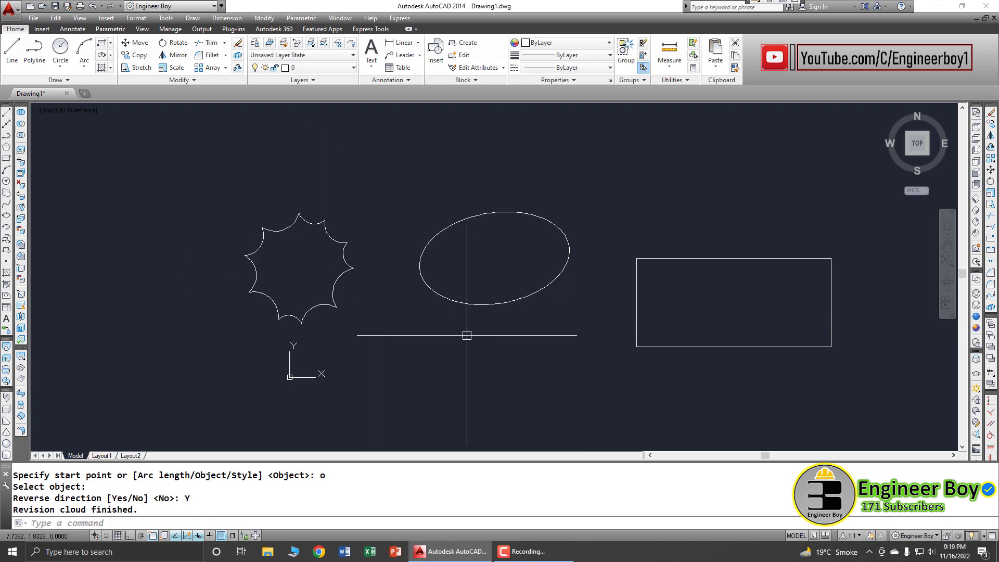
pyautogui.click(192, 18)
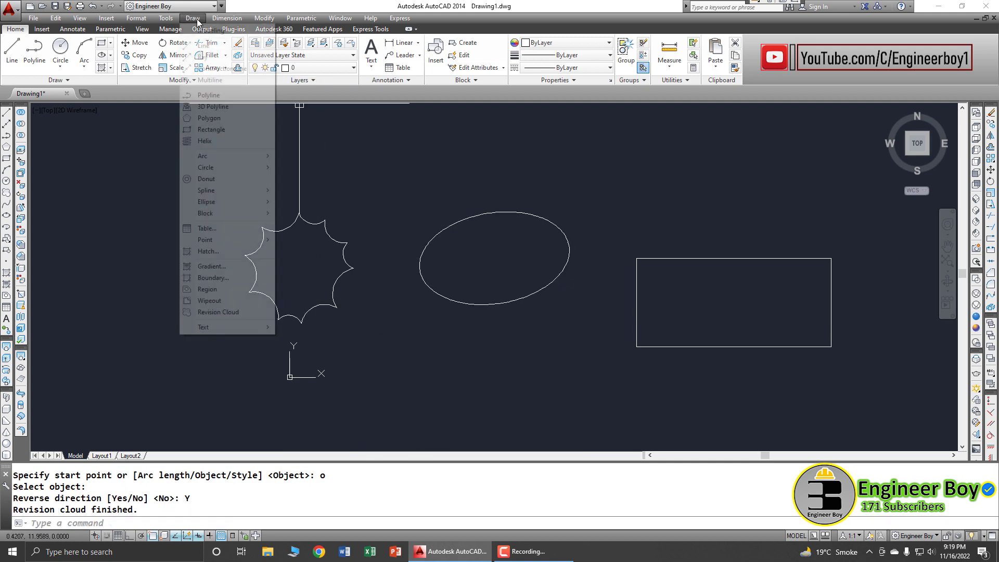
# Convert the ellipse into a revision cloud, answering No to reverse so arcs bulge outward
pyautogui.click(219, 312)
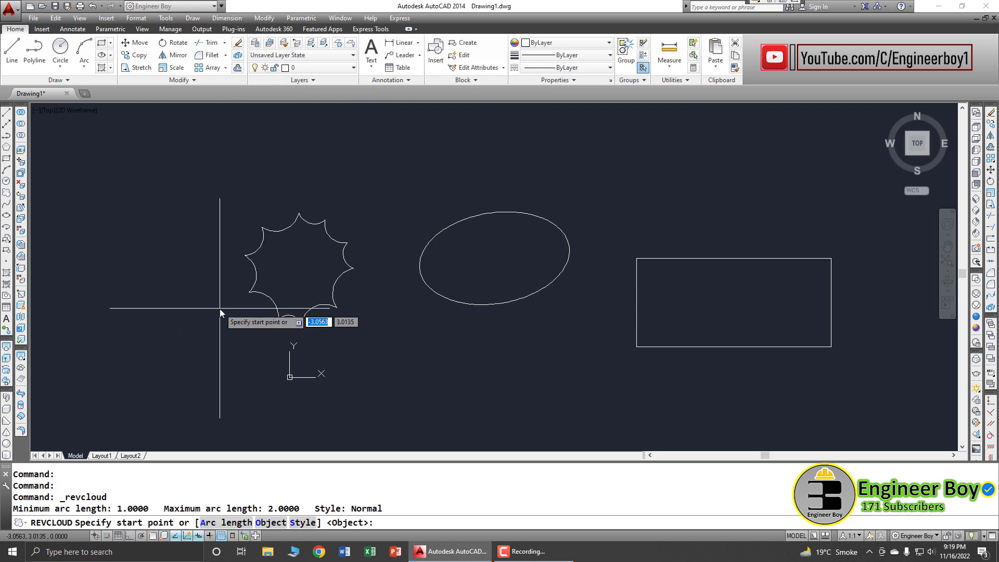
pyautogui.click(271, 522)
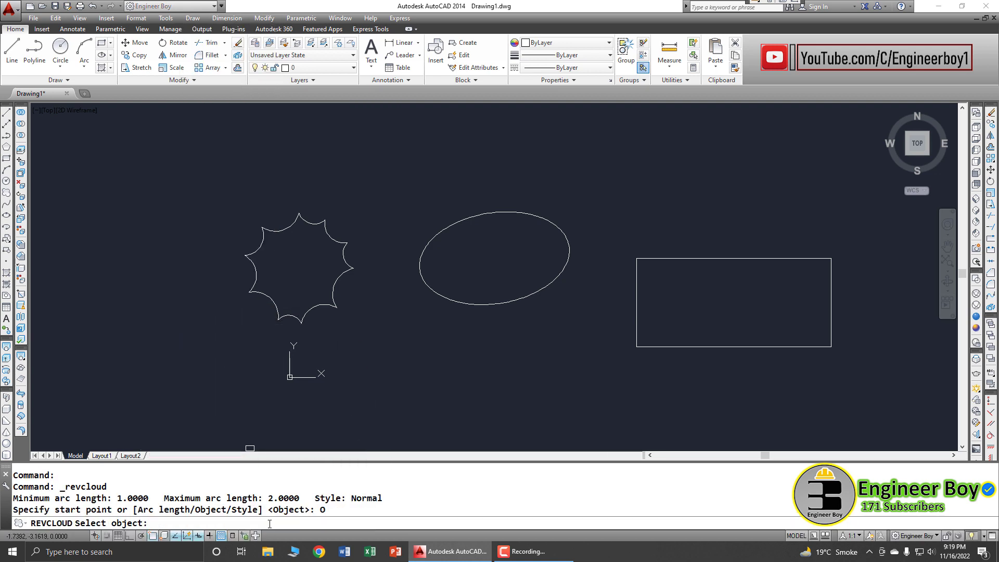
pyautogui.click(449, 297)
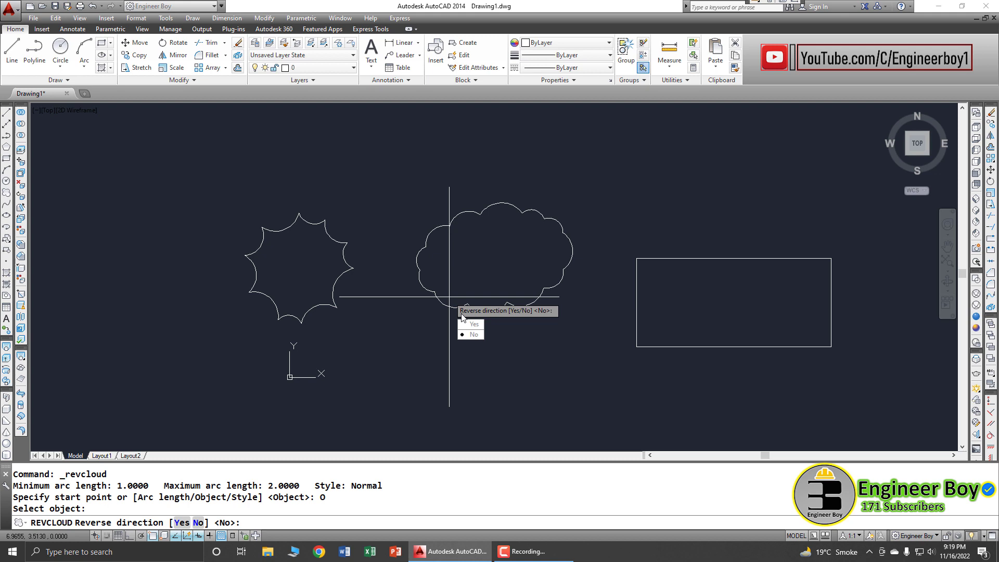
pyautogui.write('n')
pyautogui.press('Return')
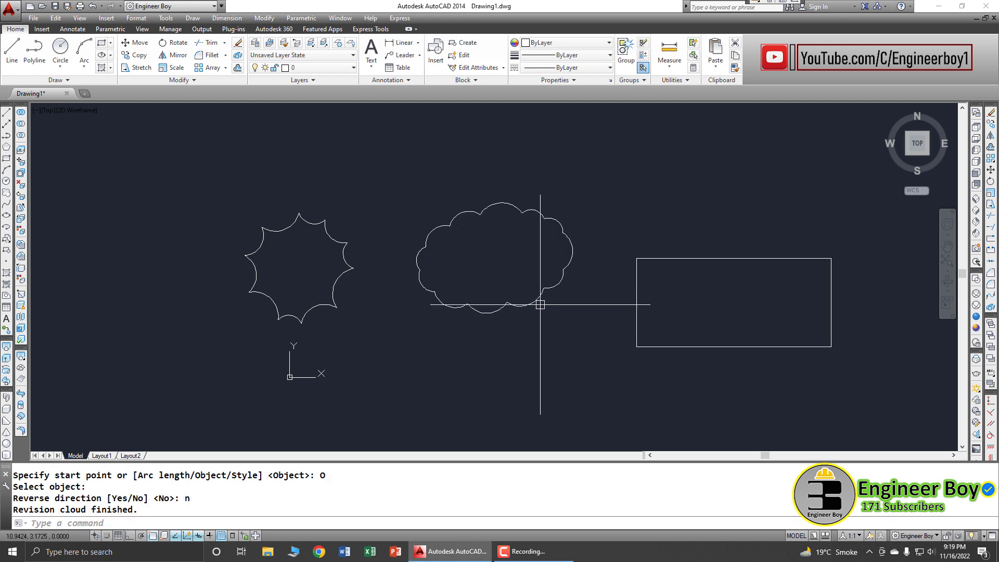
# Restart REVCLOUD and choose the Object option for the next shape
pyautogui.write('REV')
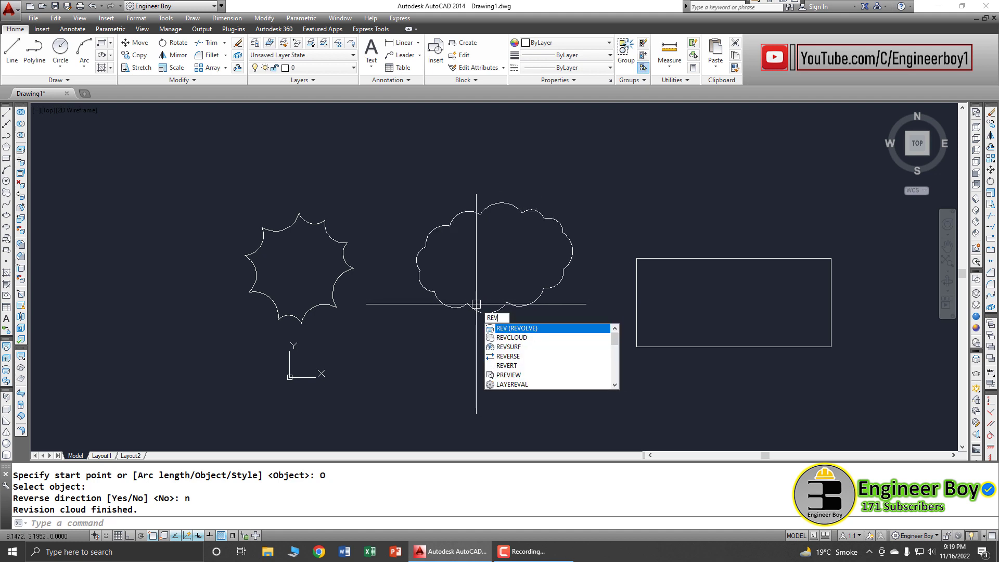
pyautogui.write('cLOUD')
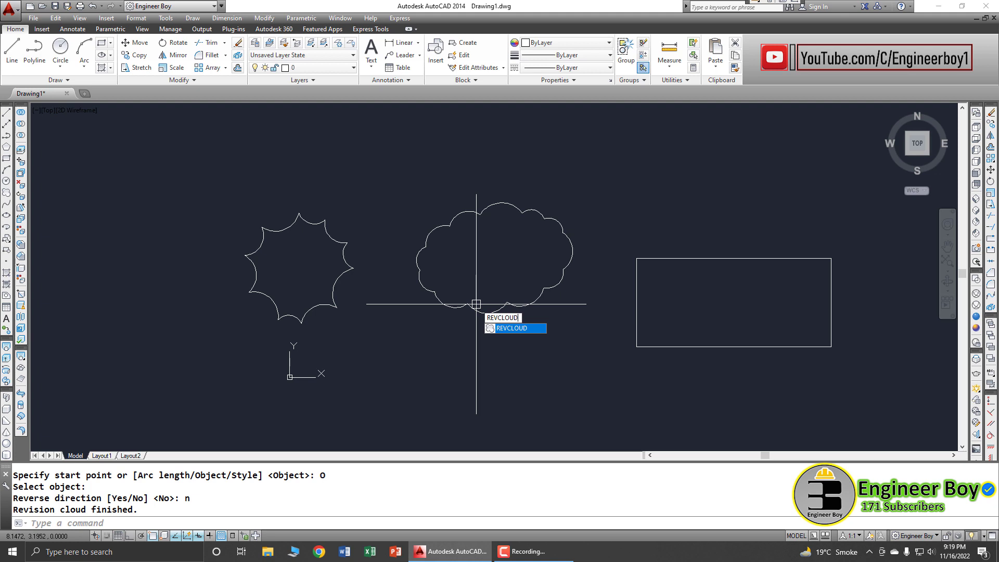
pyautogui.press('Return')
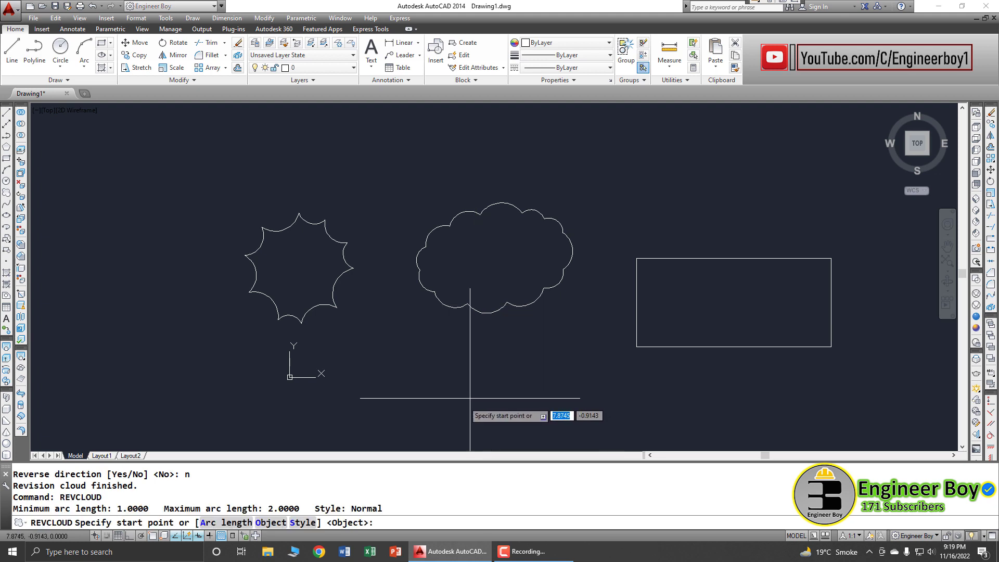
pyautogui.click(272, 523)
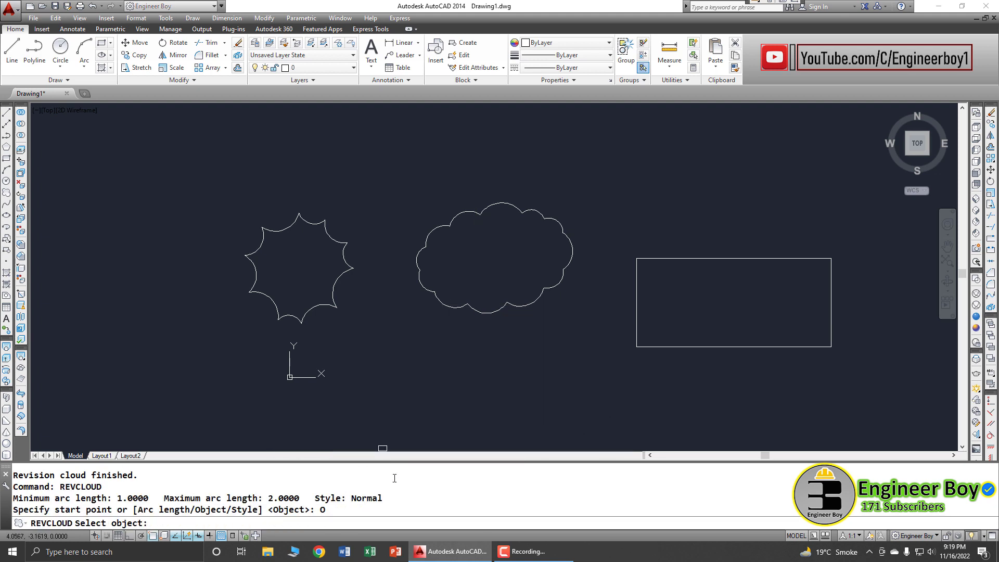
# Pick the rectangle and answer Yes to reverse direction, giving inward-scalloped cloud arcs
pyautogui.click(665, 344)
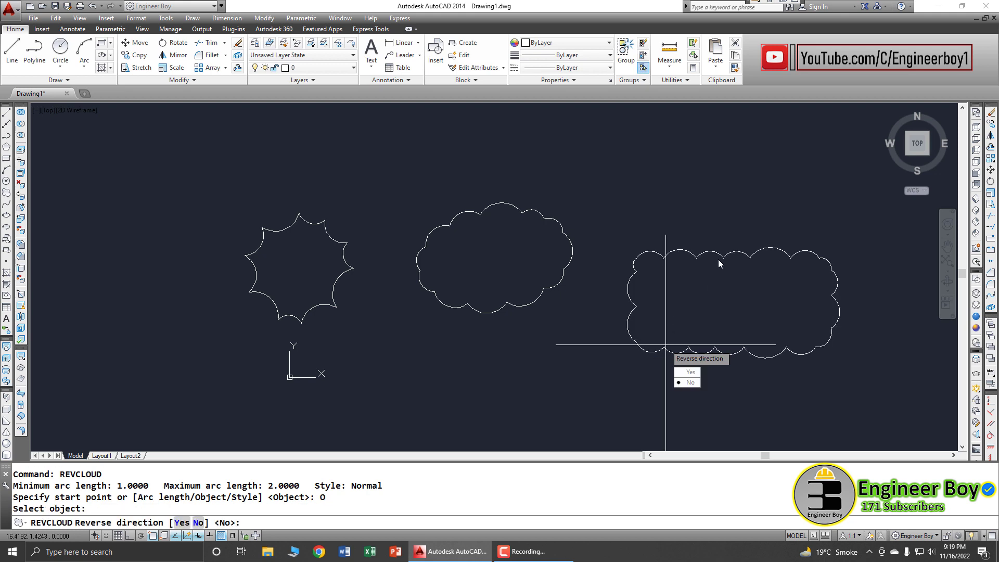
pyautogui.click(690, 373)
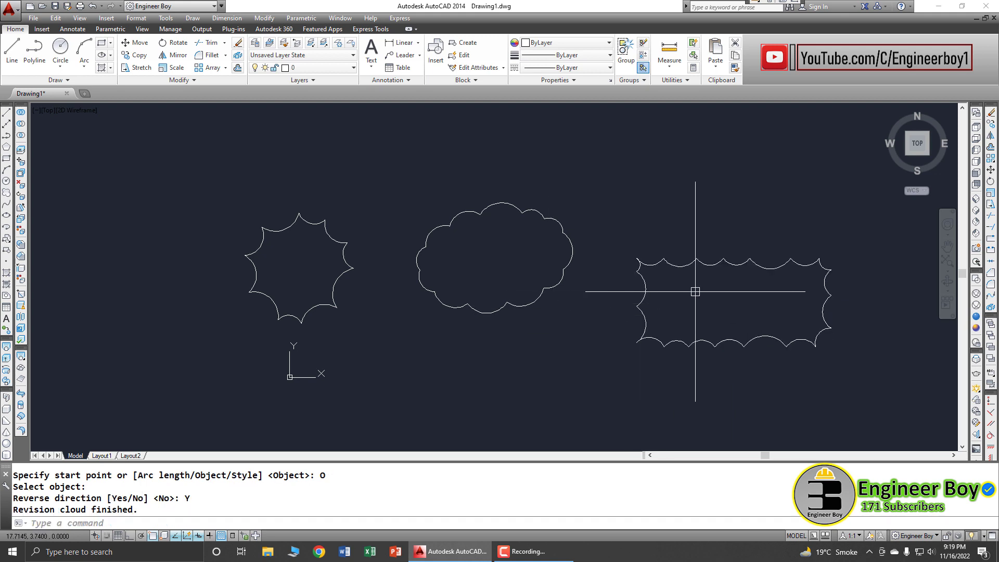
# Switch to SW Isometric and extrude the rectangle, ellipse and star clouds into solids
pyautogui.click(973, 197)
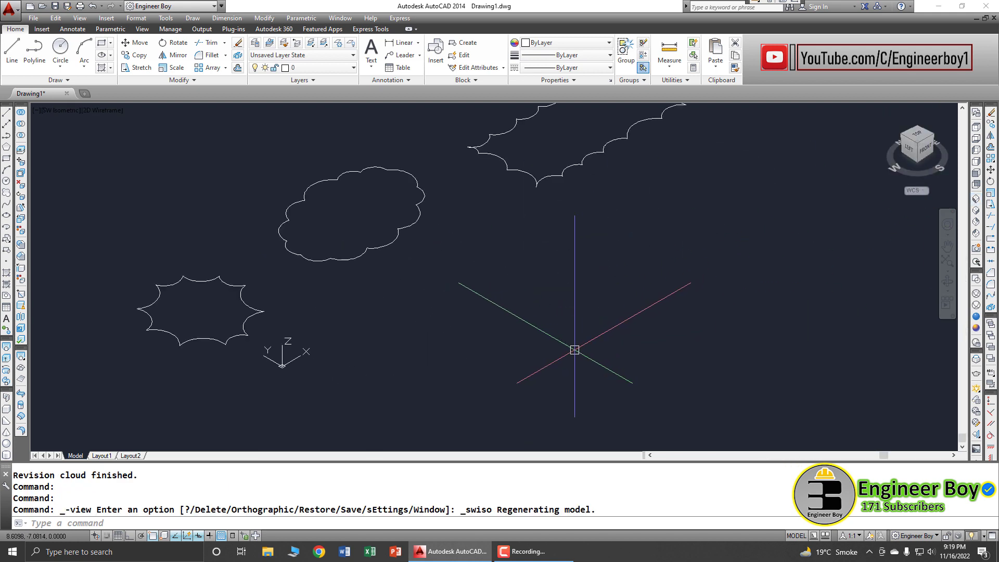
pyautogui.write('ext')
pyautogui.press('Return')
pyautogui.scroll(-3, 524, 252)
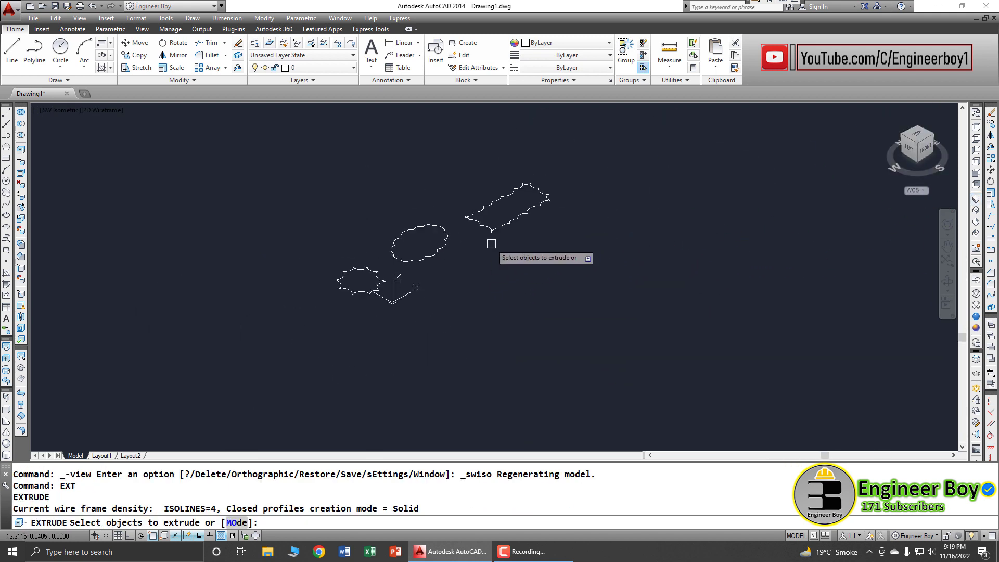
pyautogui.click(511, 218)
pyautogui.click(442, 236)
pyautogui.click(371, 273)
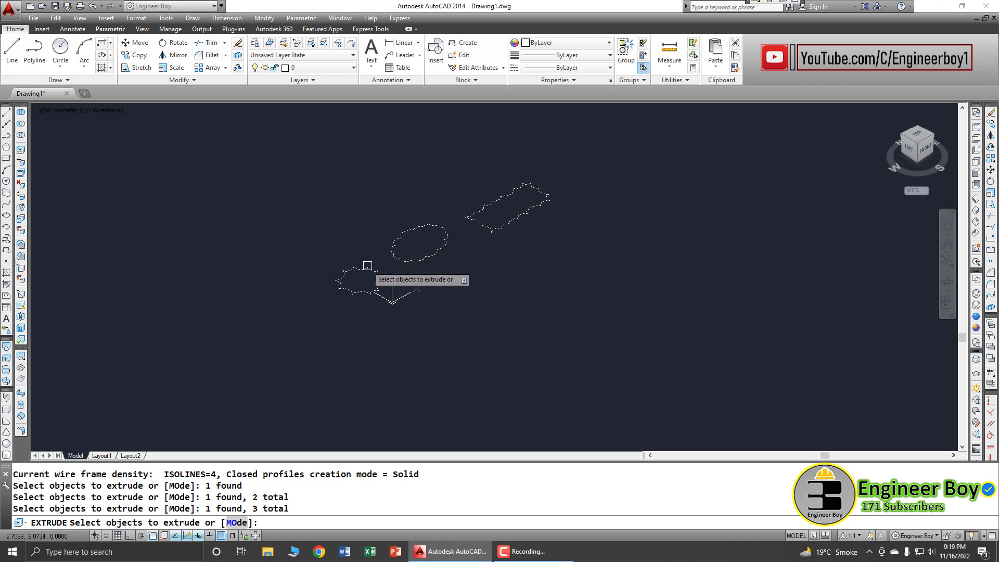
pyautogui.press('Return')
pyautogui.click(353, 226)
pyautogui.scroll(2, 410, 239)
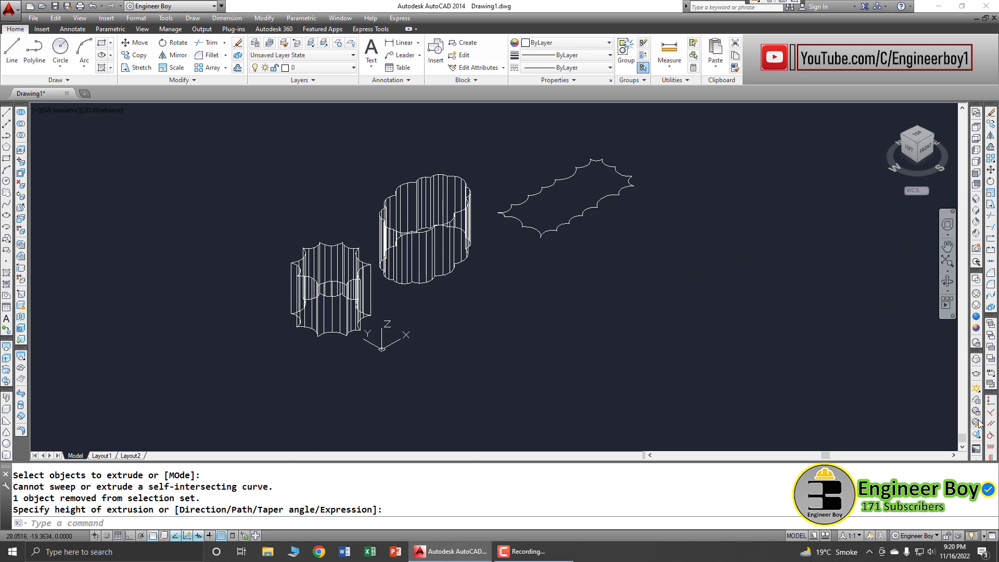
# Display the extruded solids in the Conceptual visual style
pyautogui.click(977, 329)
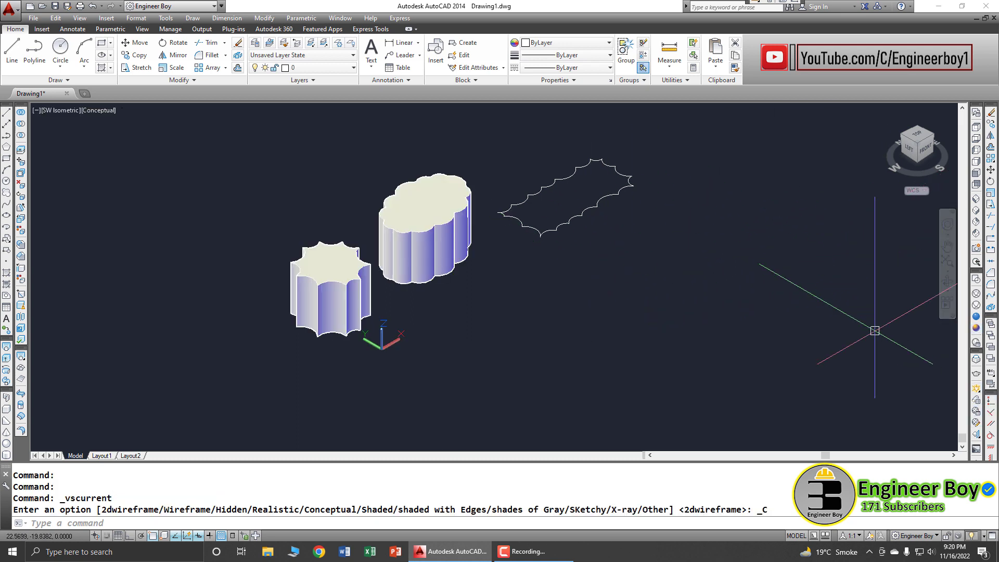
pyautogui.scroll(3, 383, 303)
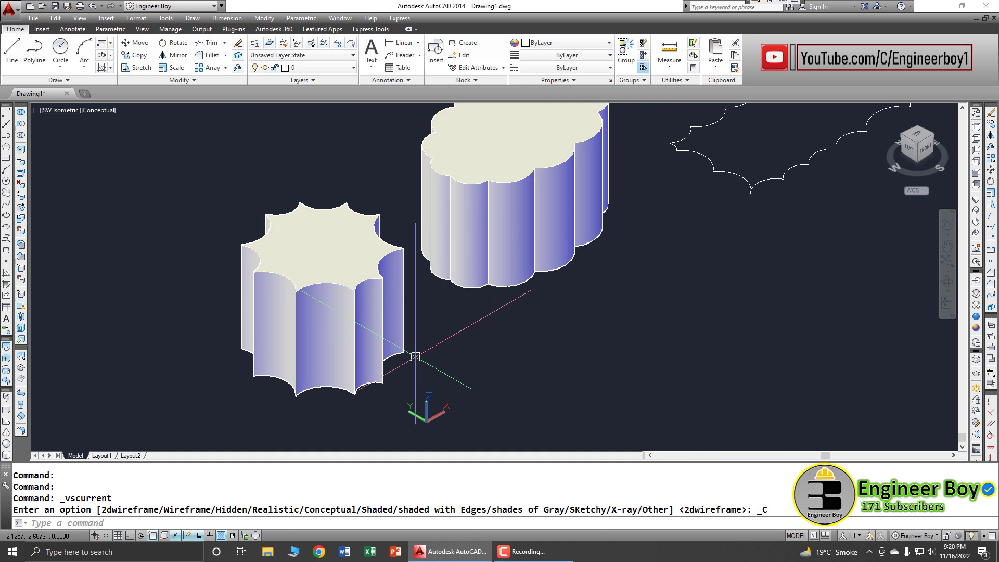
pyautogui.scroll(-2, 375, 361)
# Crossing-select both solids and the cloud outline and erase them with E
pyautogui.click(734, 313)
pyautogui.click(201, 189)
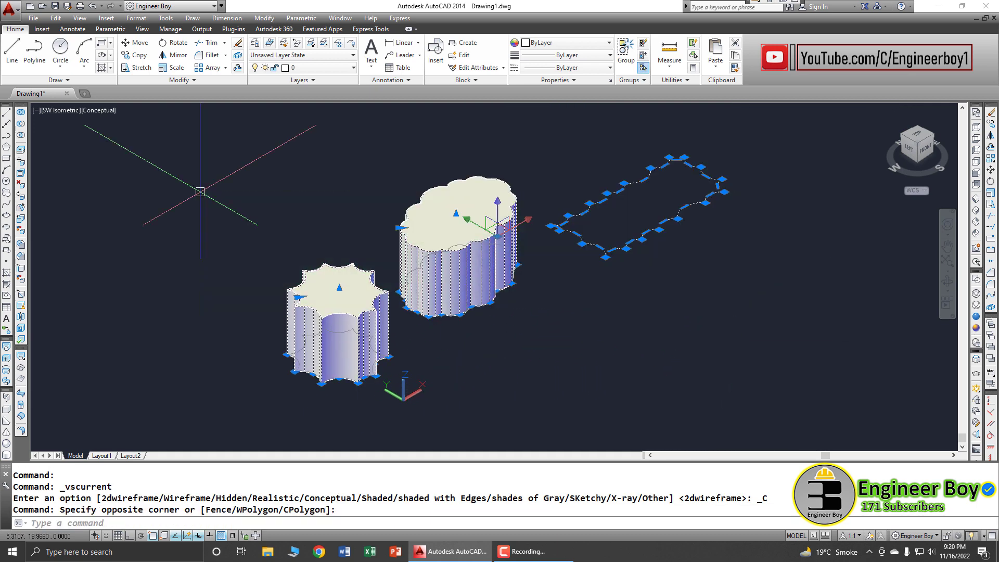
pyautogui.write('E')
pyautogui.press('Return')
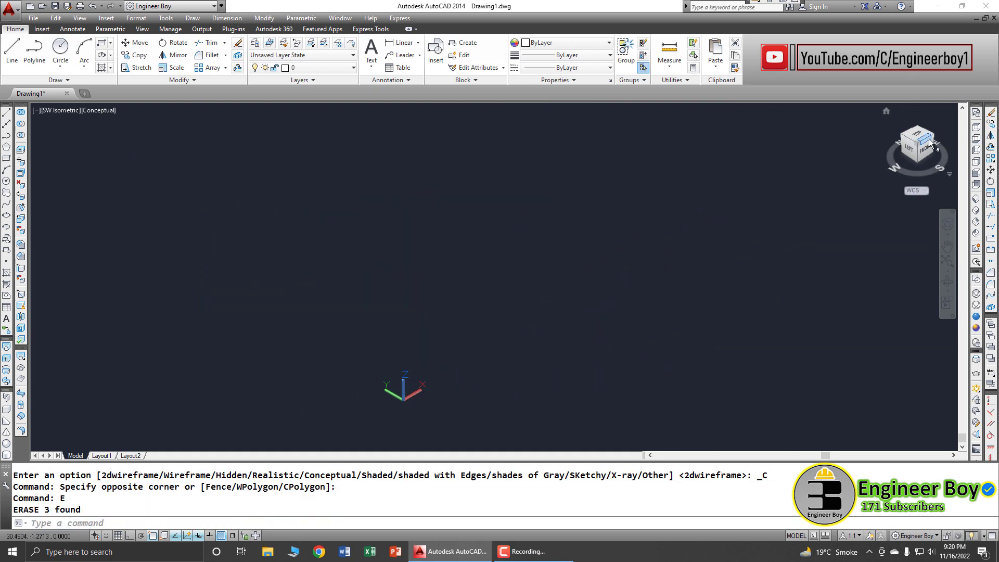
pyautogui.click(931, 143)
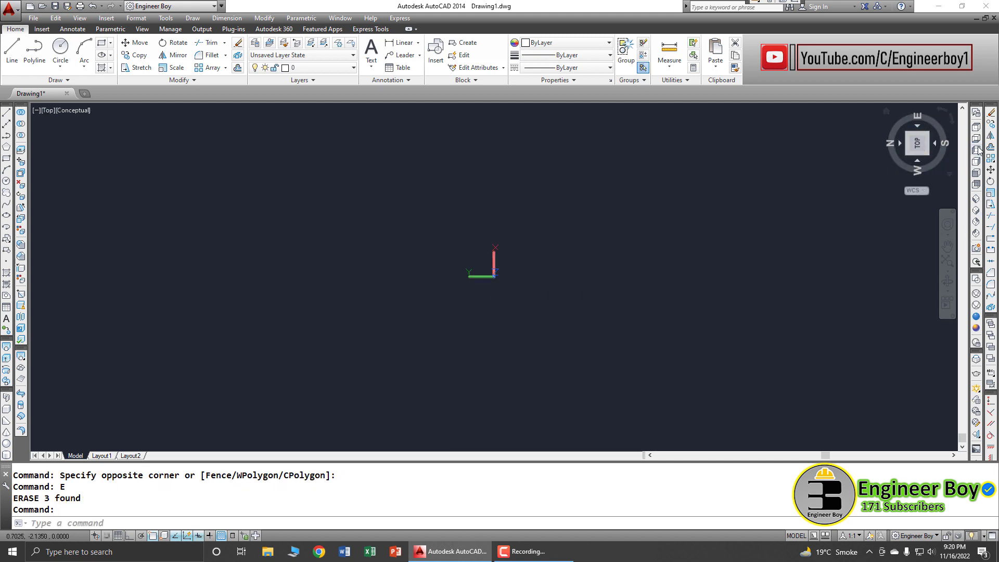
# Restore the north-up Top view in 2D Wireframe and sketch a freehand revision cloud
pyautogui.click(977, 128)
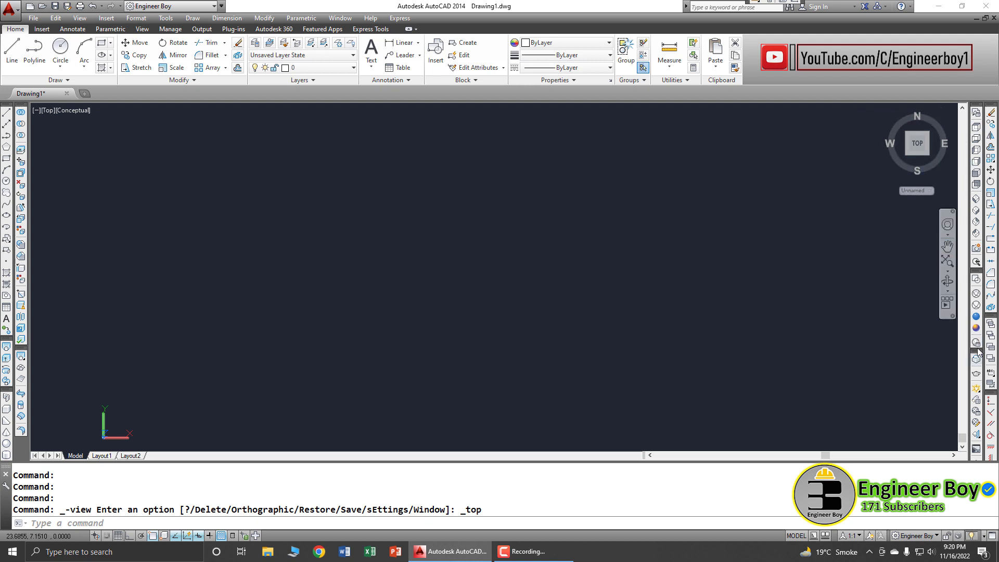
pyautogui.click(976, 279)
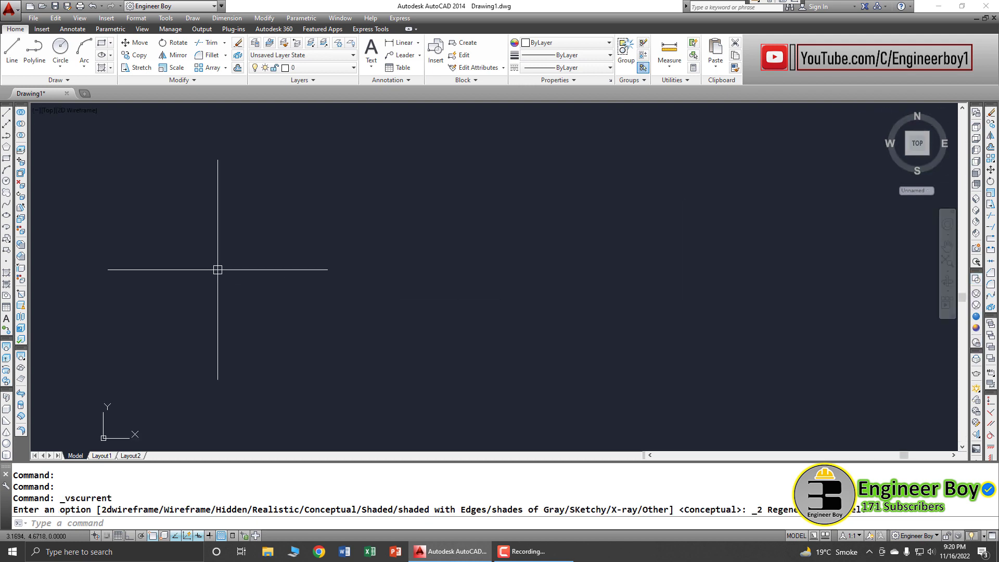
pyautogui.click(51, 83)
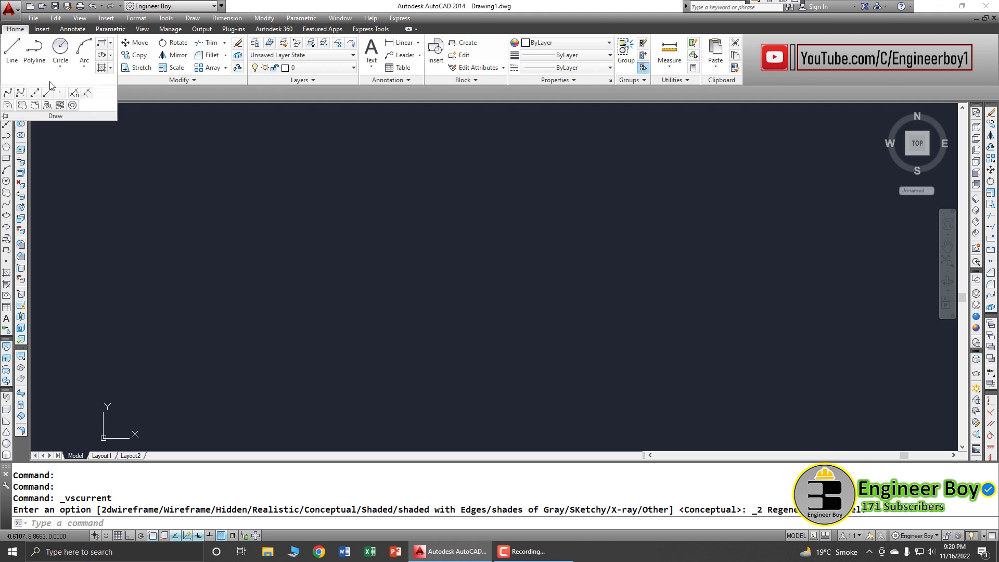
pyautogui.click(22, 105)
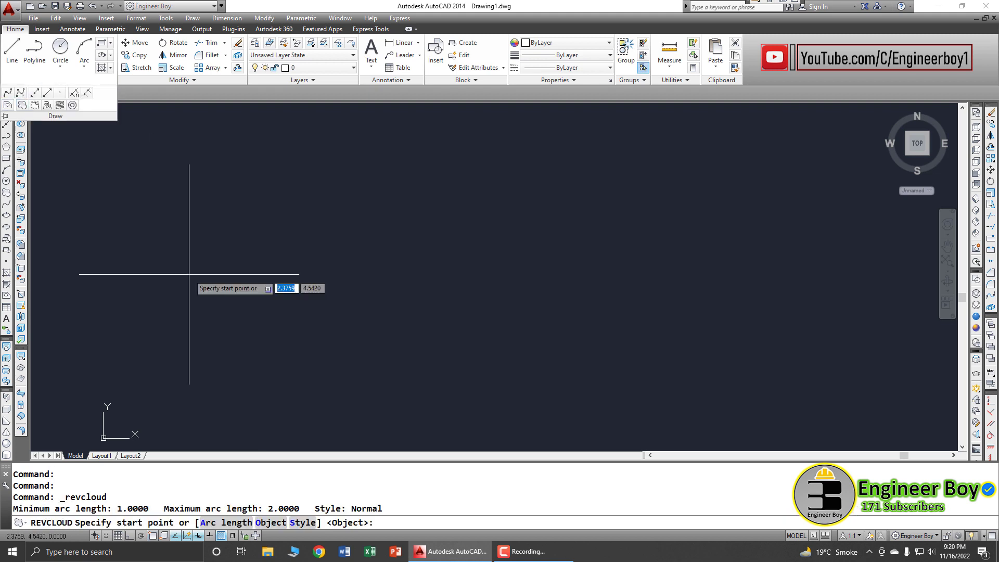
pyautogui.click(259, 274)
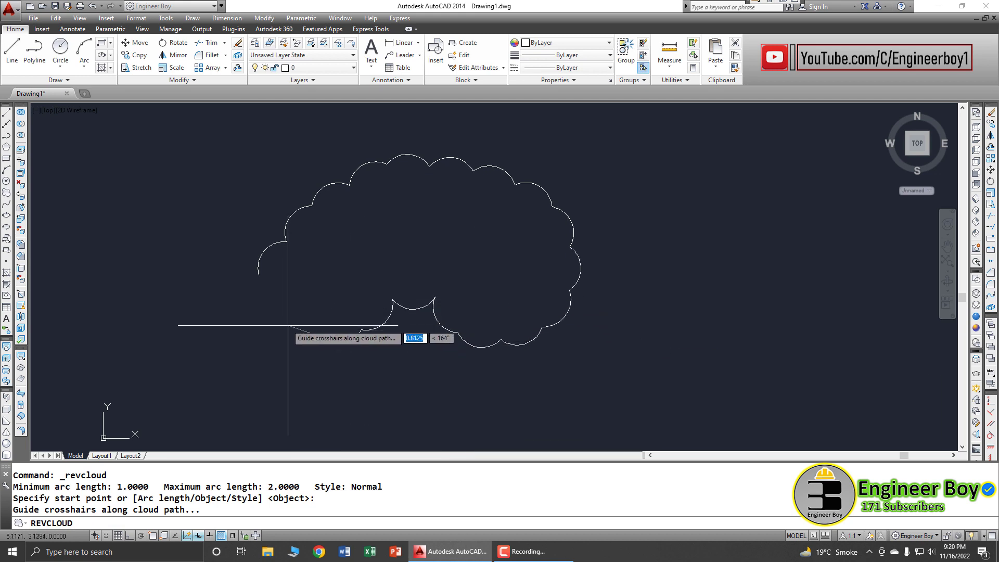
pyautogui.scroll(-2, 264, 284)
pyautogui.scroll(1, 362, 284)
pyautogui.scroll(-2, 353, 284)
pyautogui.scroll(1, 505, 294)
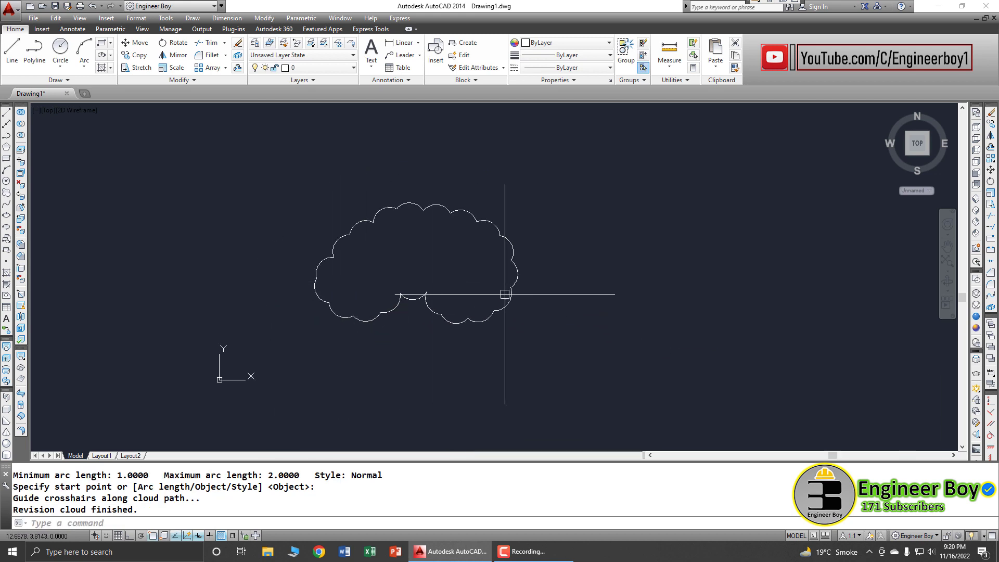
pyautogui.moveTo(505, 294); pyautogui.dragTo(301, 279, button='middle')
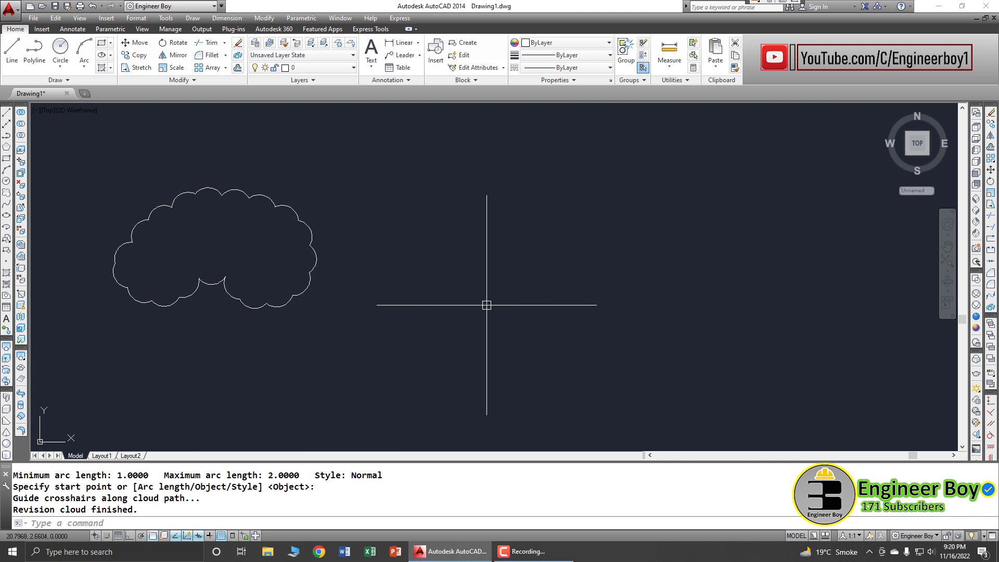
# Start REVCLOUD and set the arc lengths to minimum 2 and maximum 3
pyautogui.write('re')
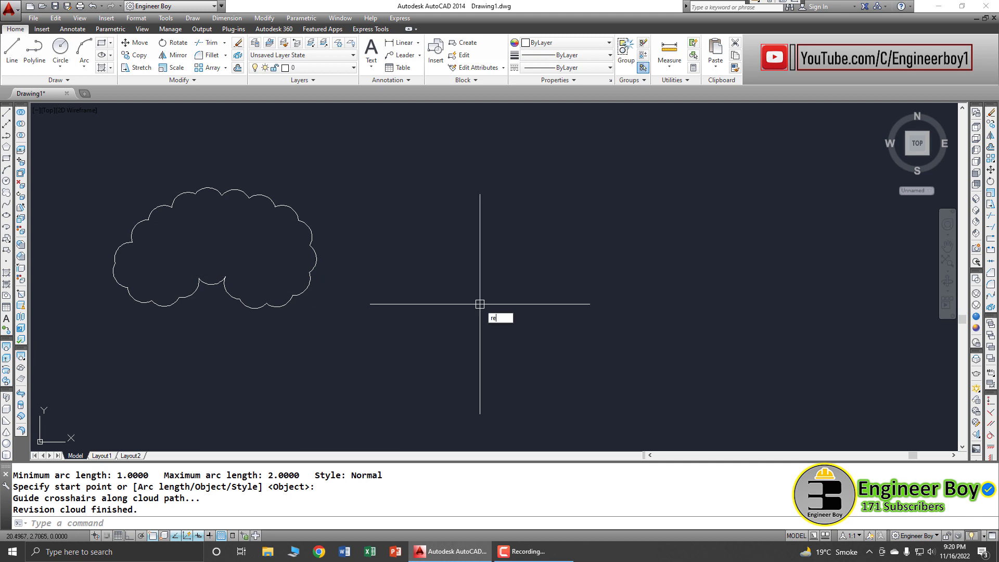
pyautogui.write('v')
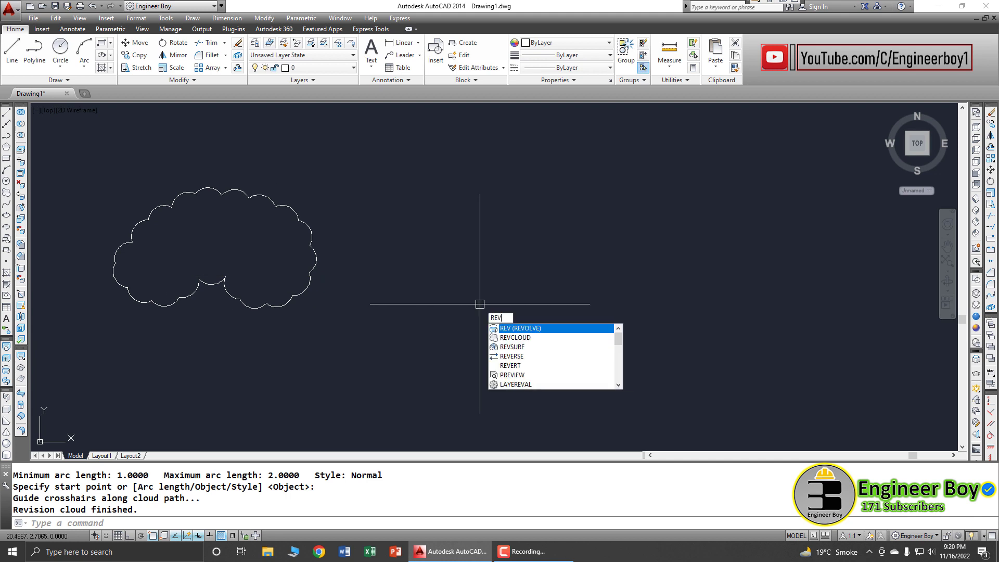
pyautogui.click(524, 337)
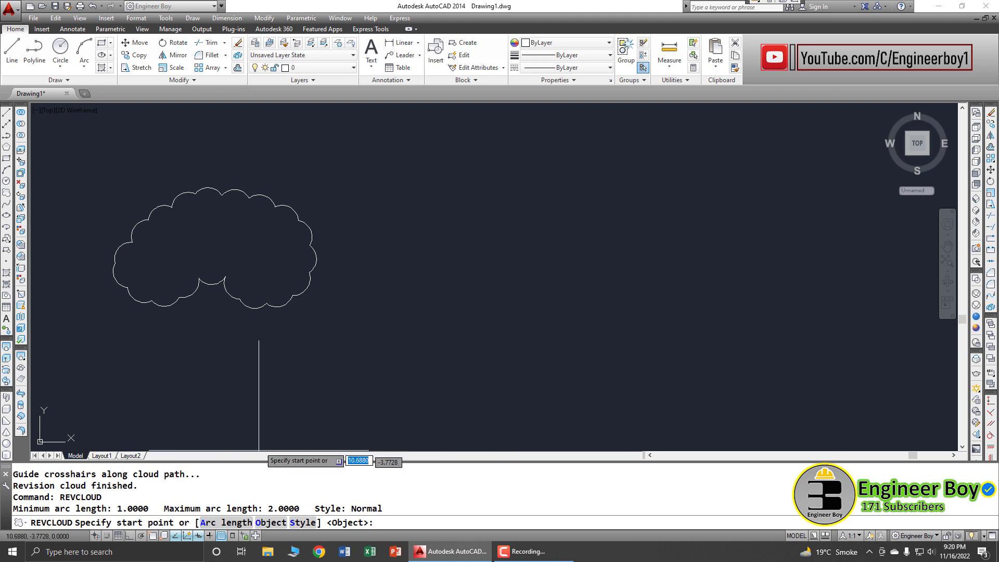
pyautogui.write('a')
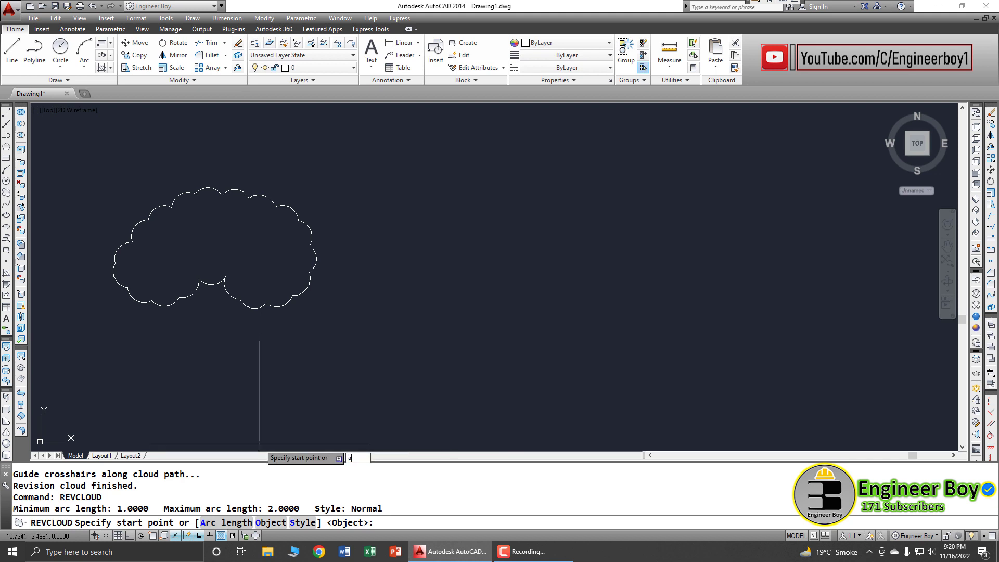
pyautogui.press('Return')
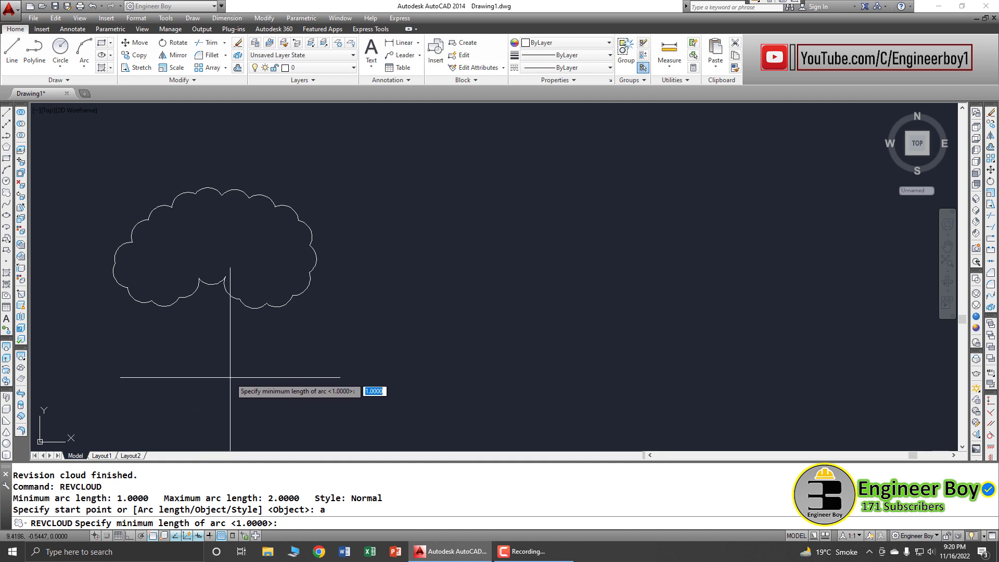
pyautogui.write('2')
pyautogui.press('Return')
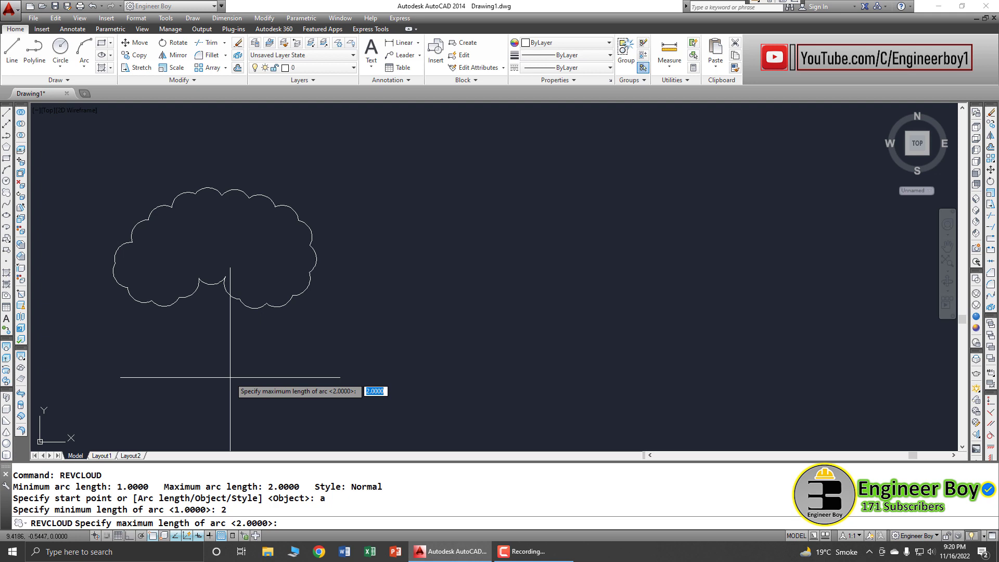
pyautogui.write('3')
pyautogui.press('Return')
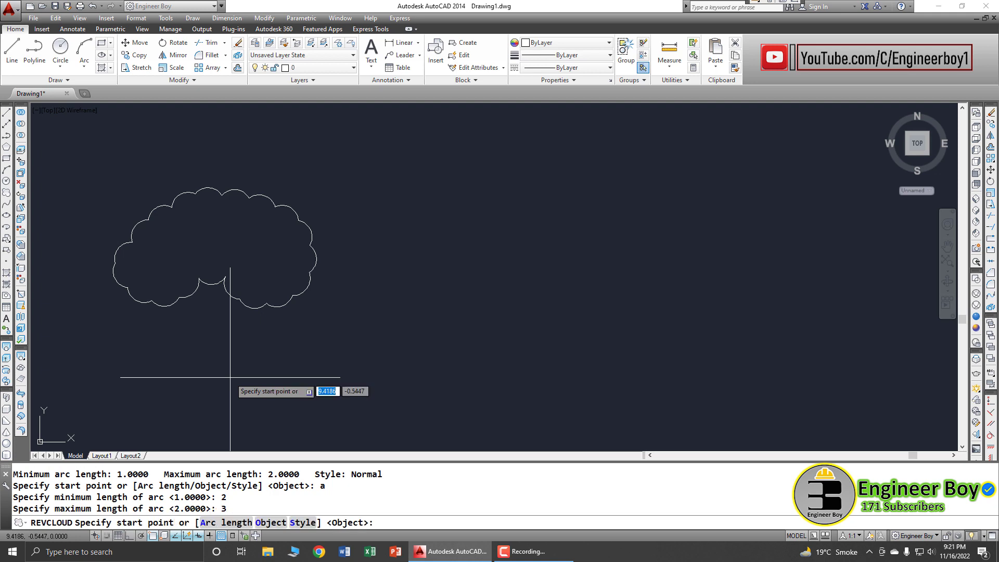
pyautogui.scroll(-2, 123, 336)
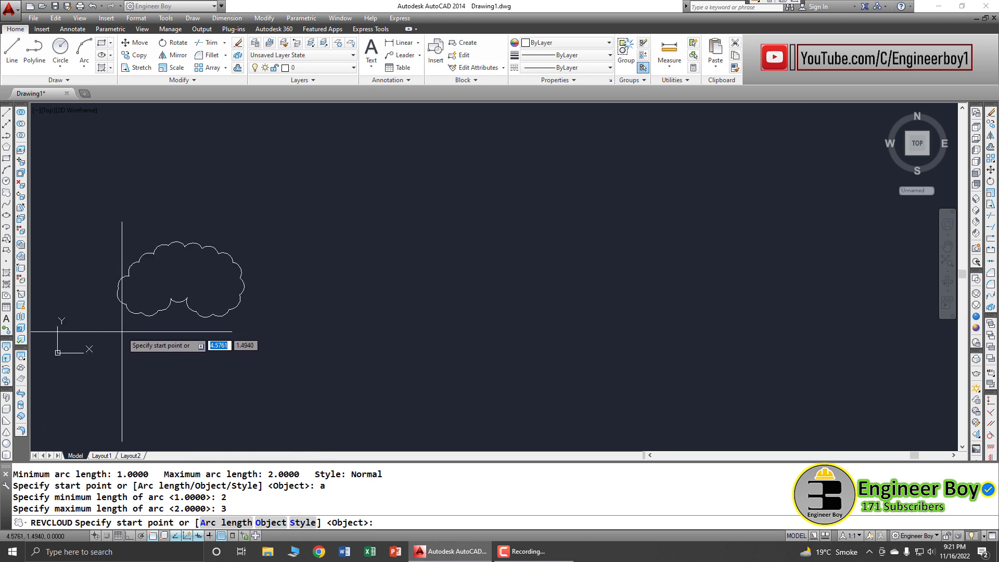
# Draw a larger freehand cloud with 2–3 arcs right of the first, then pan left
pyautogui.click(297, 281)
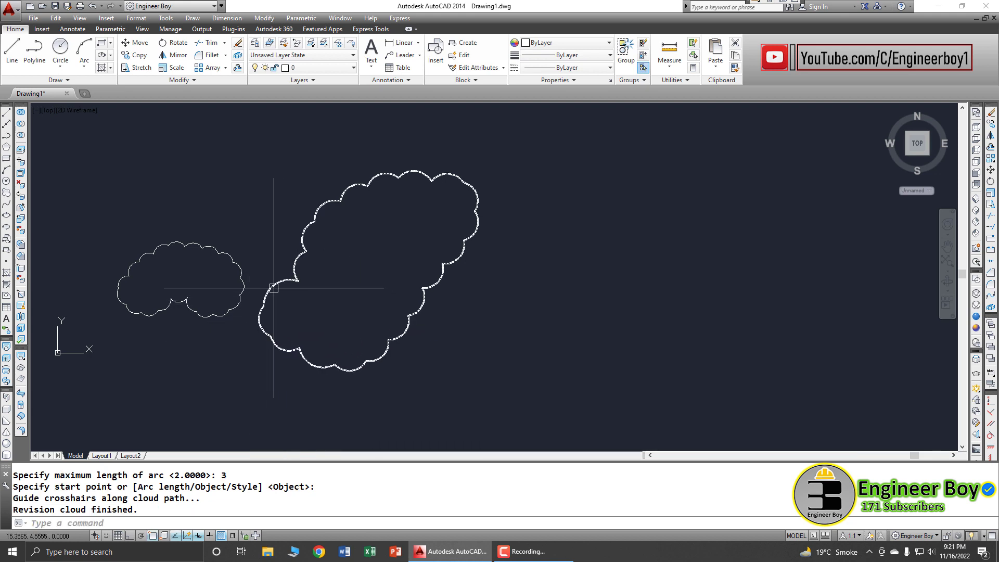
pyautogui.moveTo(439, 289); pyautogui.dragTo(373, 285, button='middle')
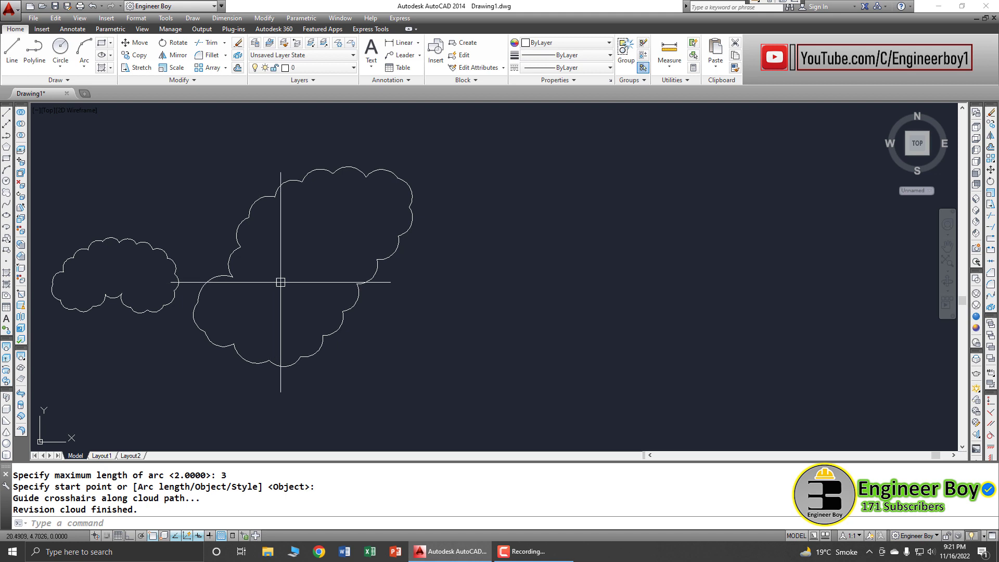
# Start REVCLOUD and switch its Style option to Calligraphy
pyautogui.write('re')
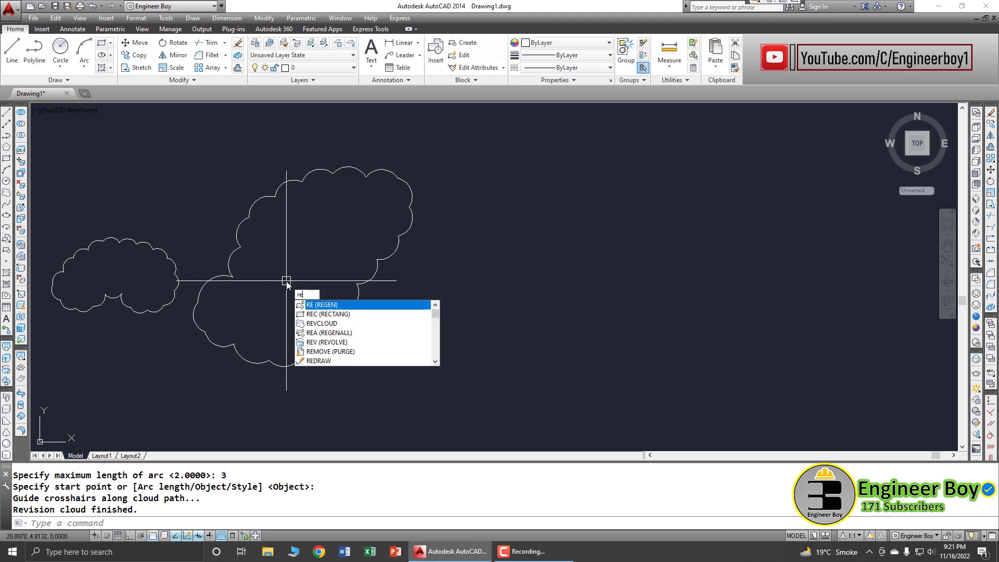
pyautogui.write('cloud')
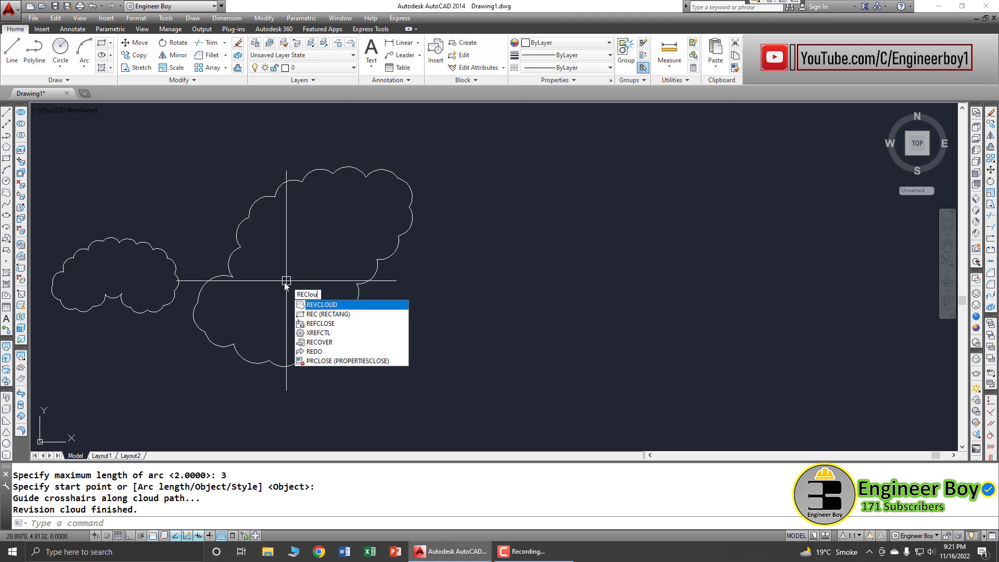
pyautogui.press('Return')
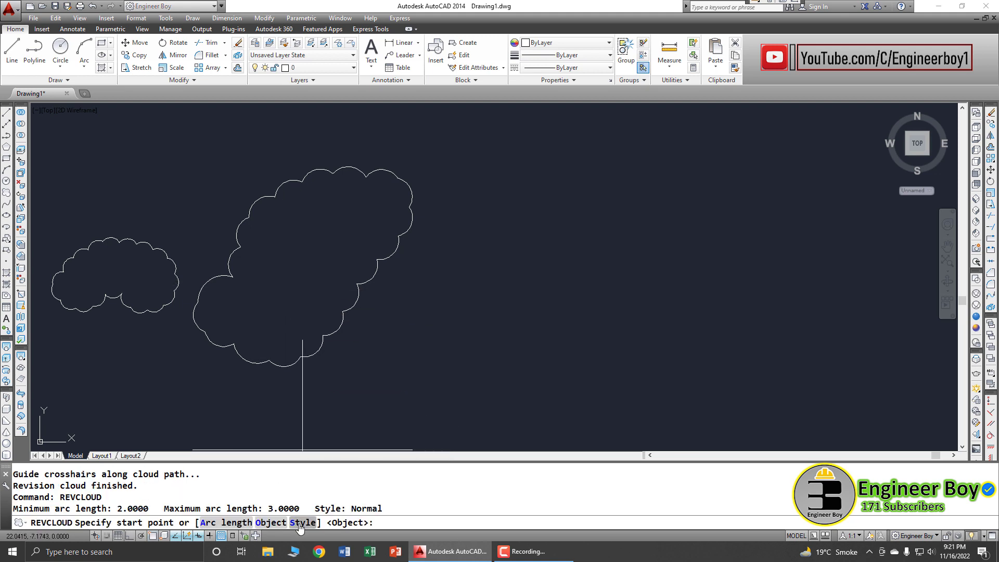
pyautogui.write('s')
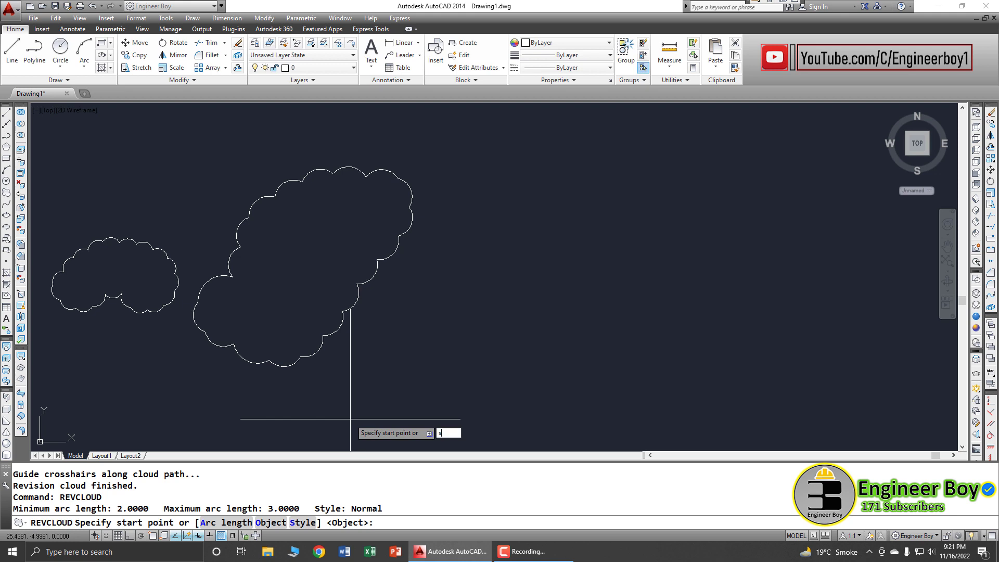
pyautogui.press('Return')
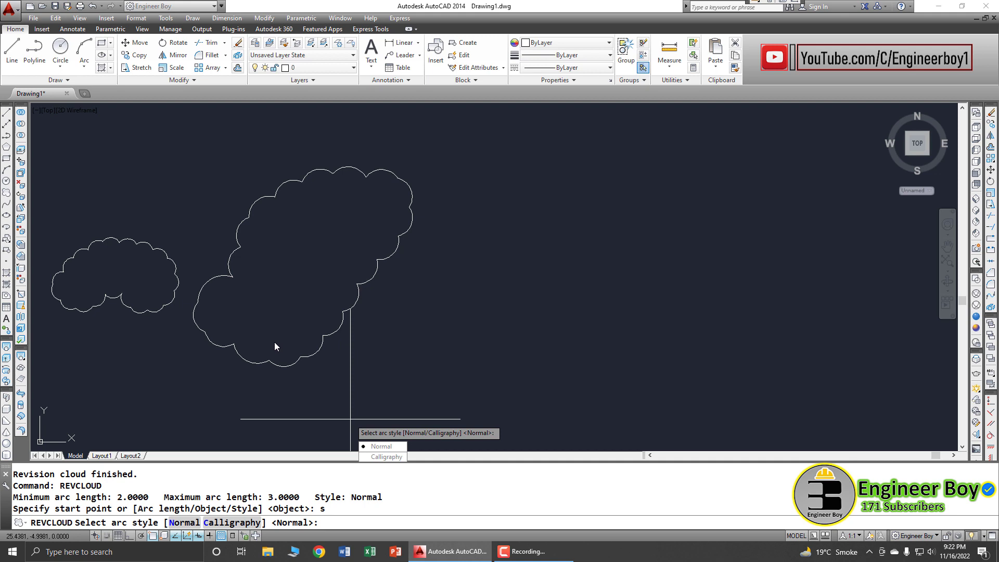
pyautogui.write('c')
# Trace a larger Calligraphy-style revision cloud right of the other two, then zoom to extents
pyautogui.press('Return')
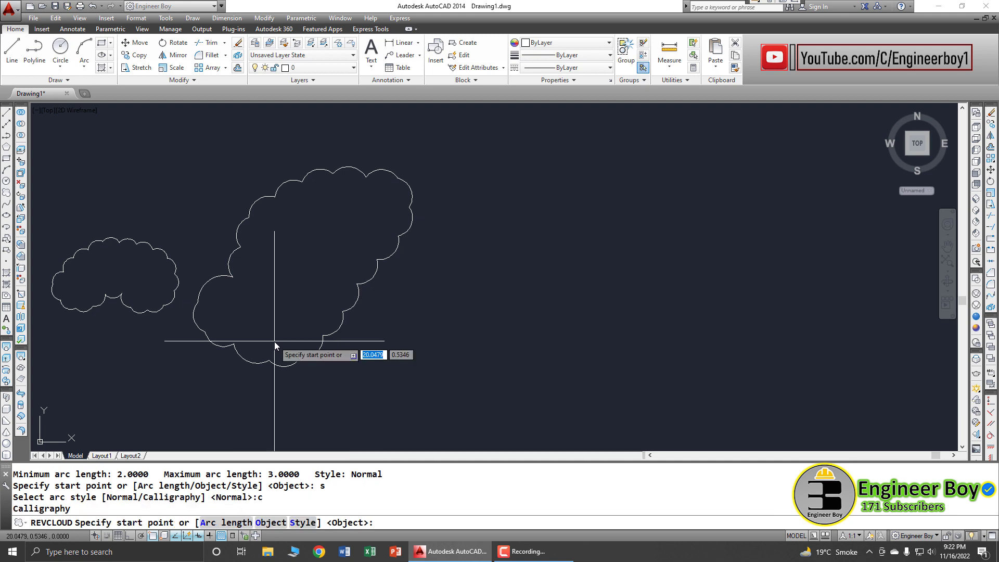
pyautogui.click(478, 291)
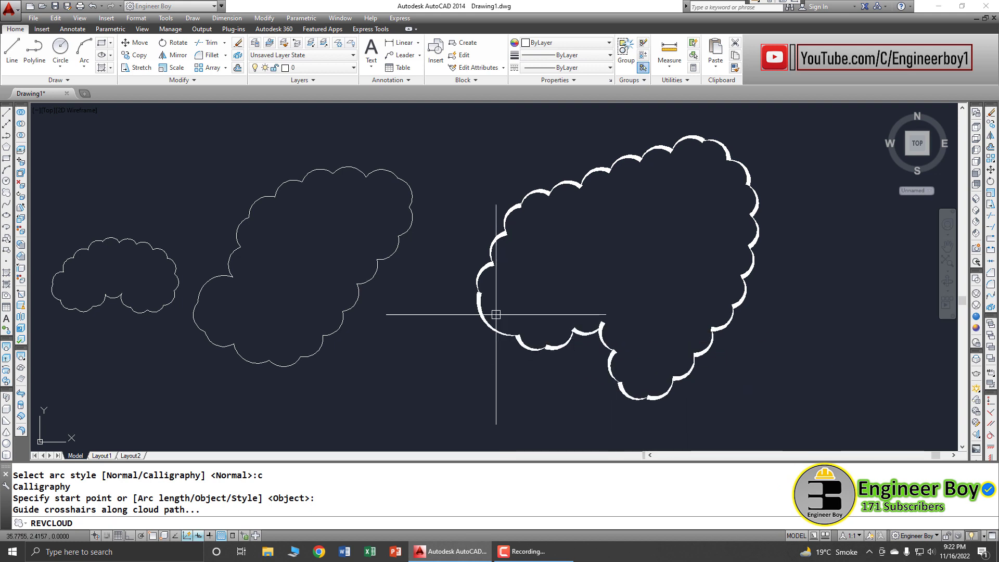
pyautogui.middleClick(424, 283)
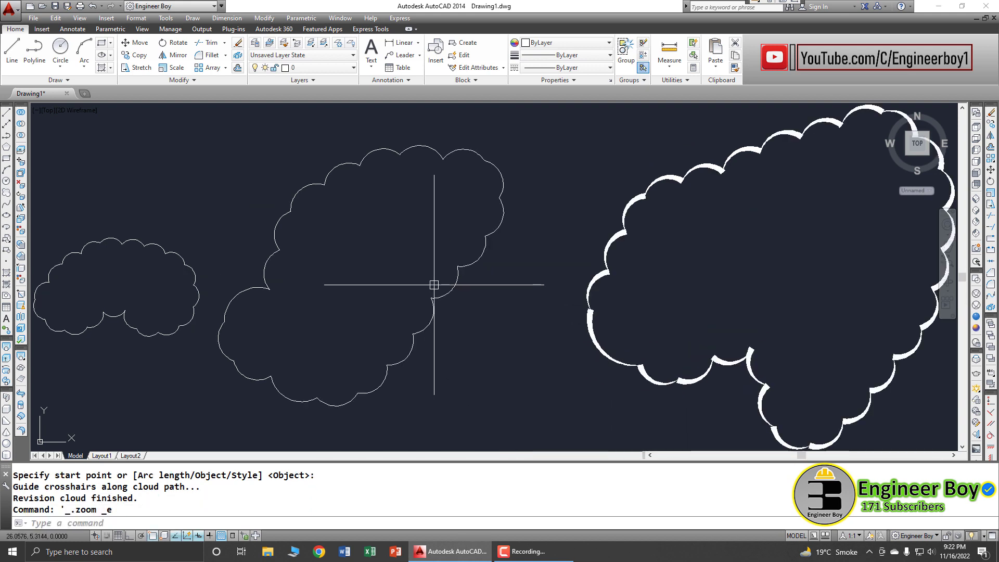